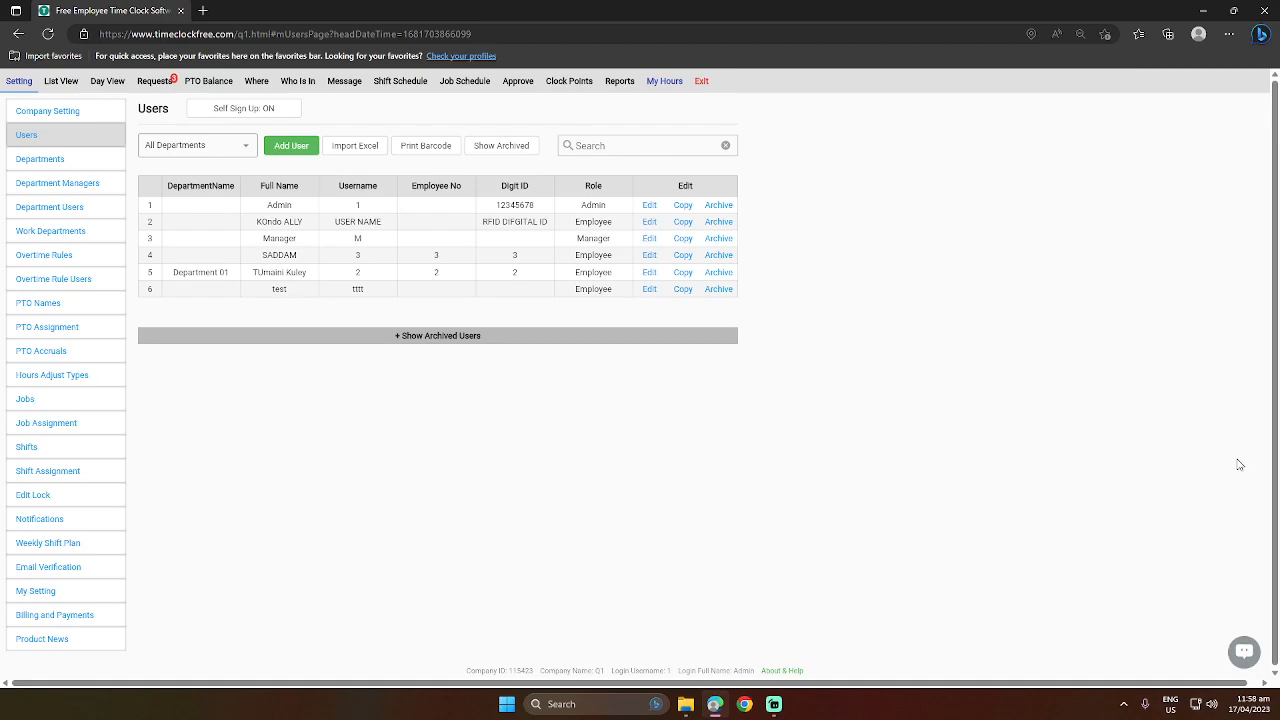
Start a new user record and set its timezone rule to Use other timezone
left_click(300, 146)
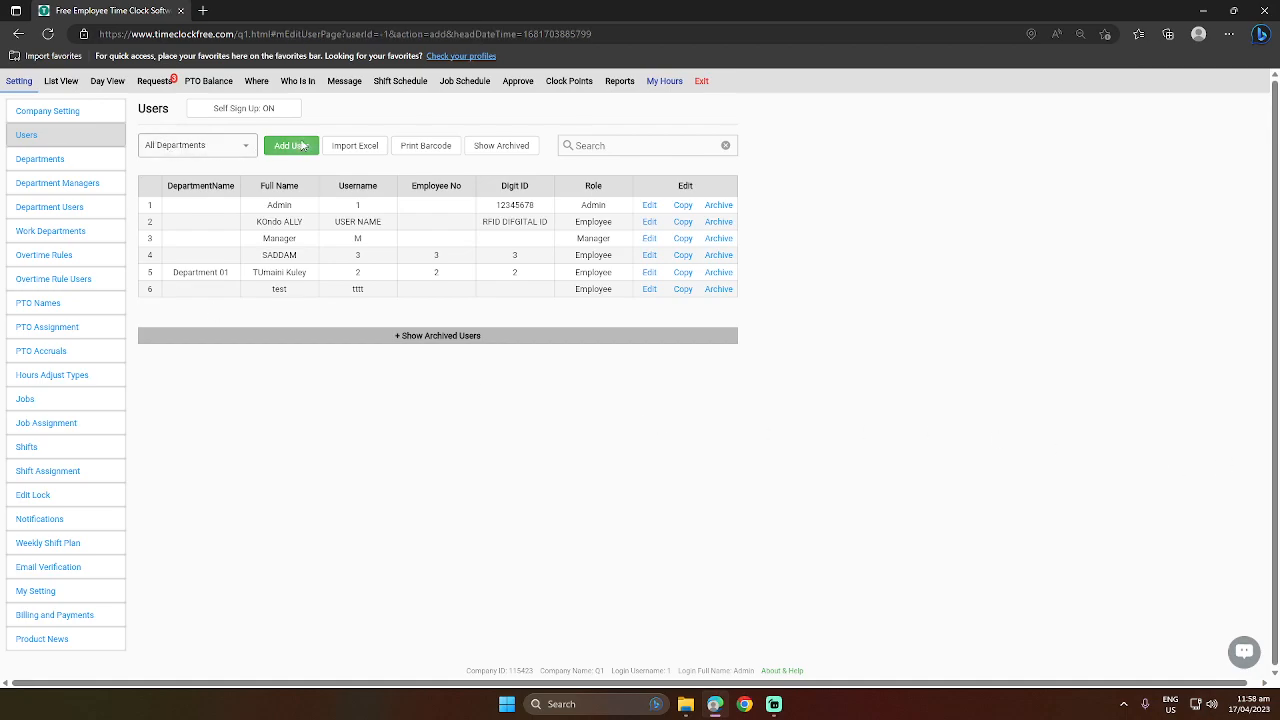
left_click(257, 124)
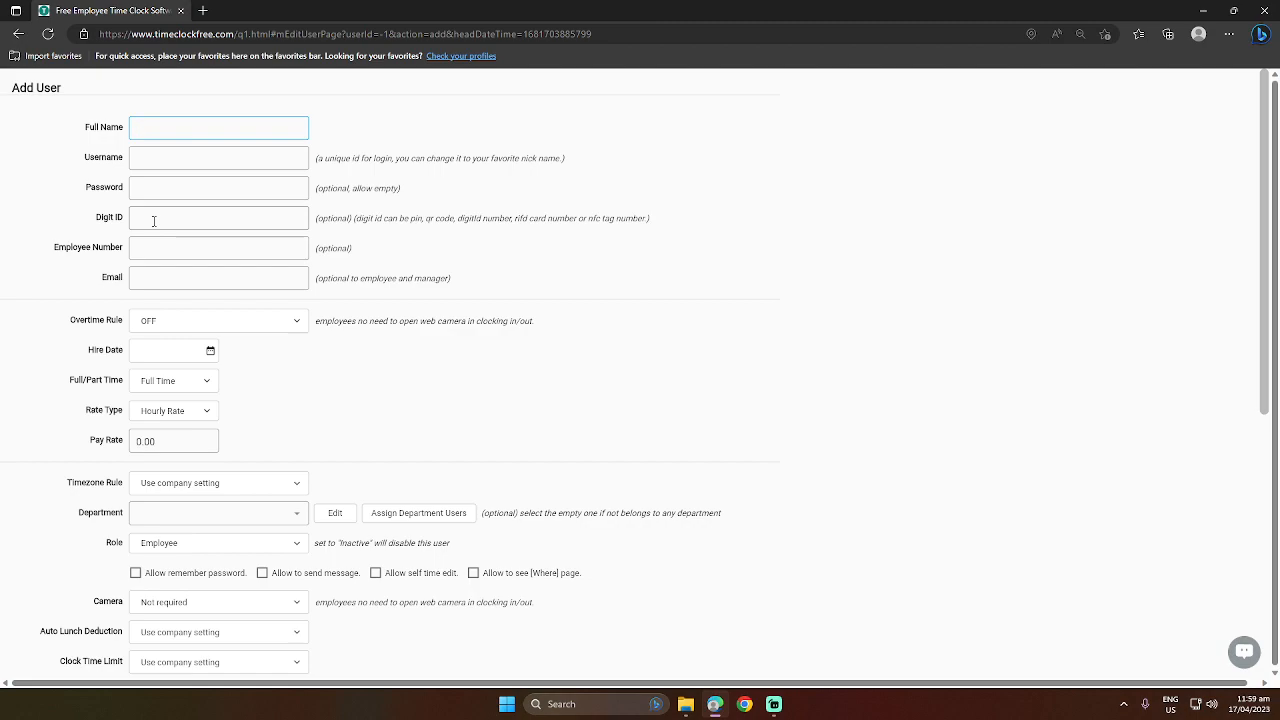
scroll(194, 418, "down", 2)
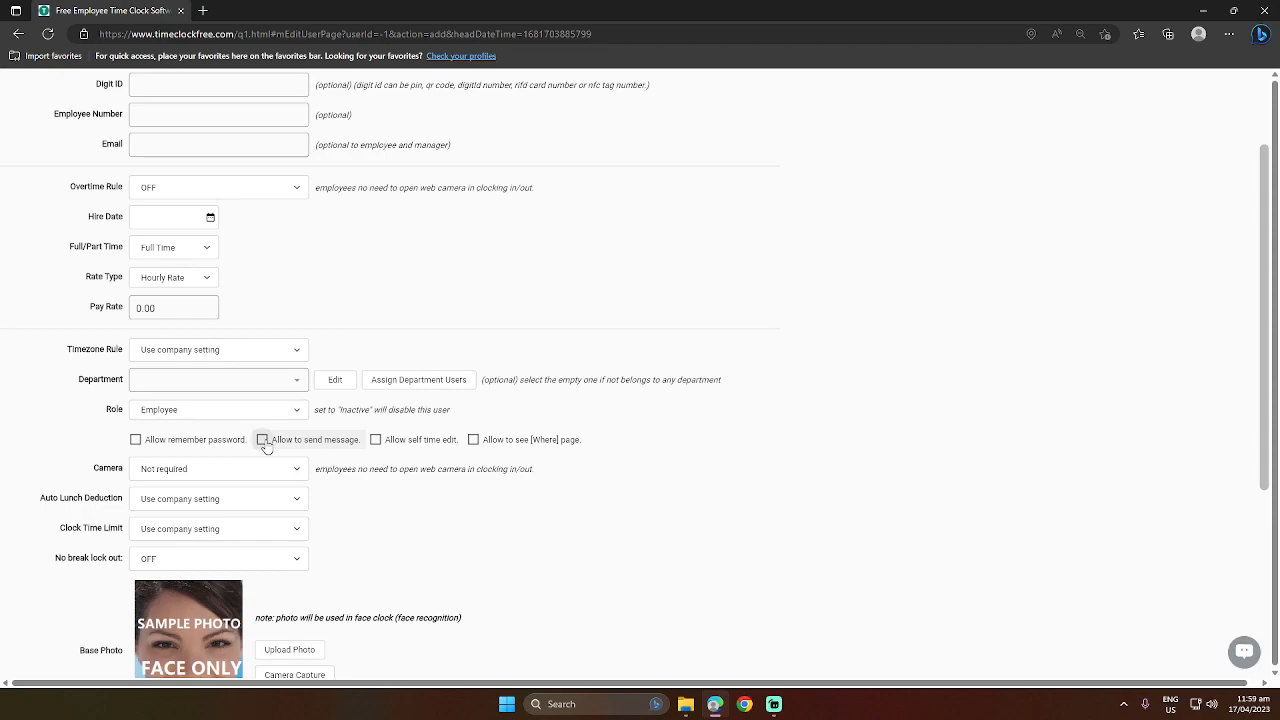
left_click(240, 350)
left_click(200, 375)
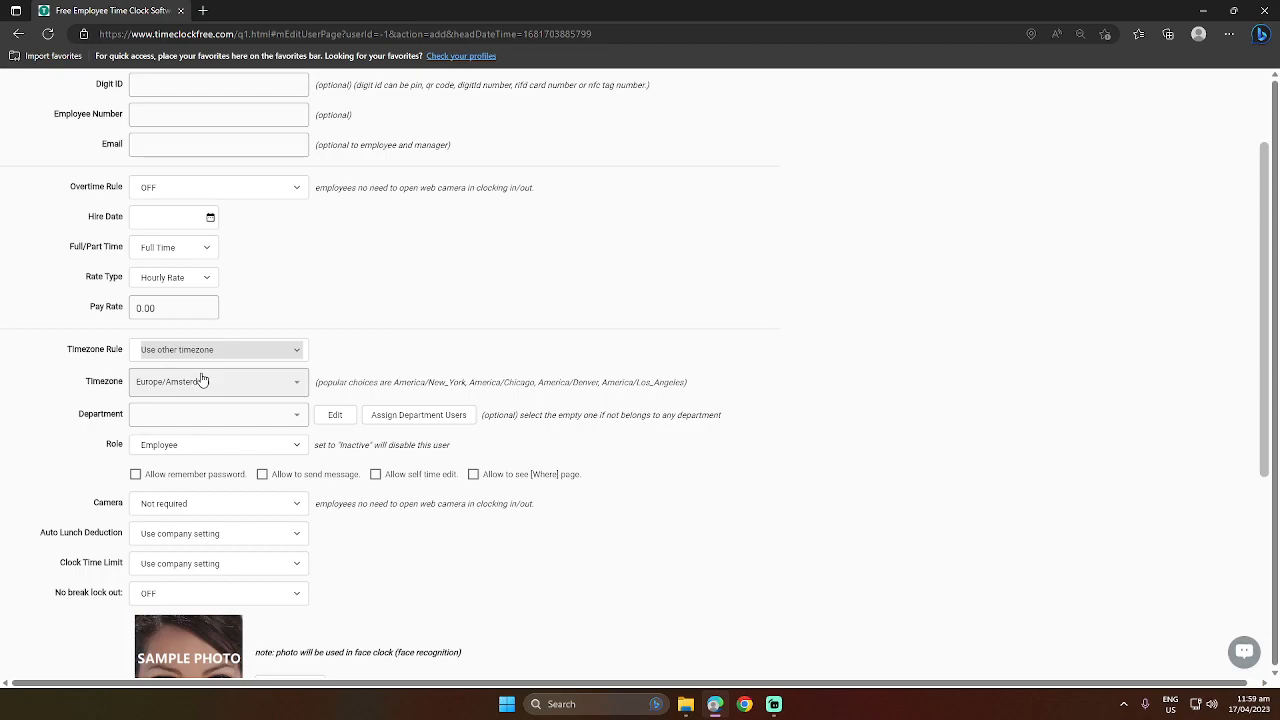
left_click(202, 380)
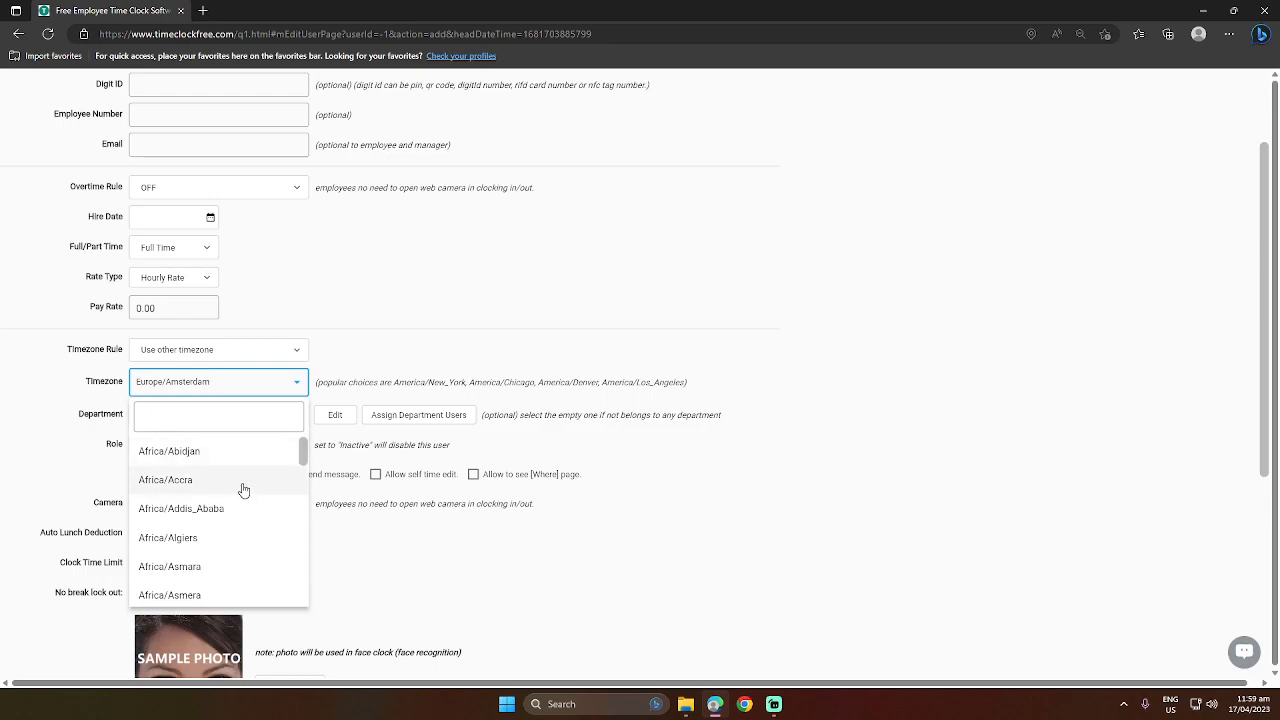
left_click(752, 177)
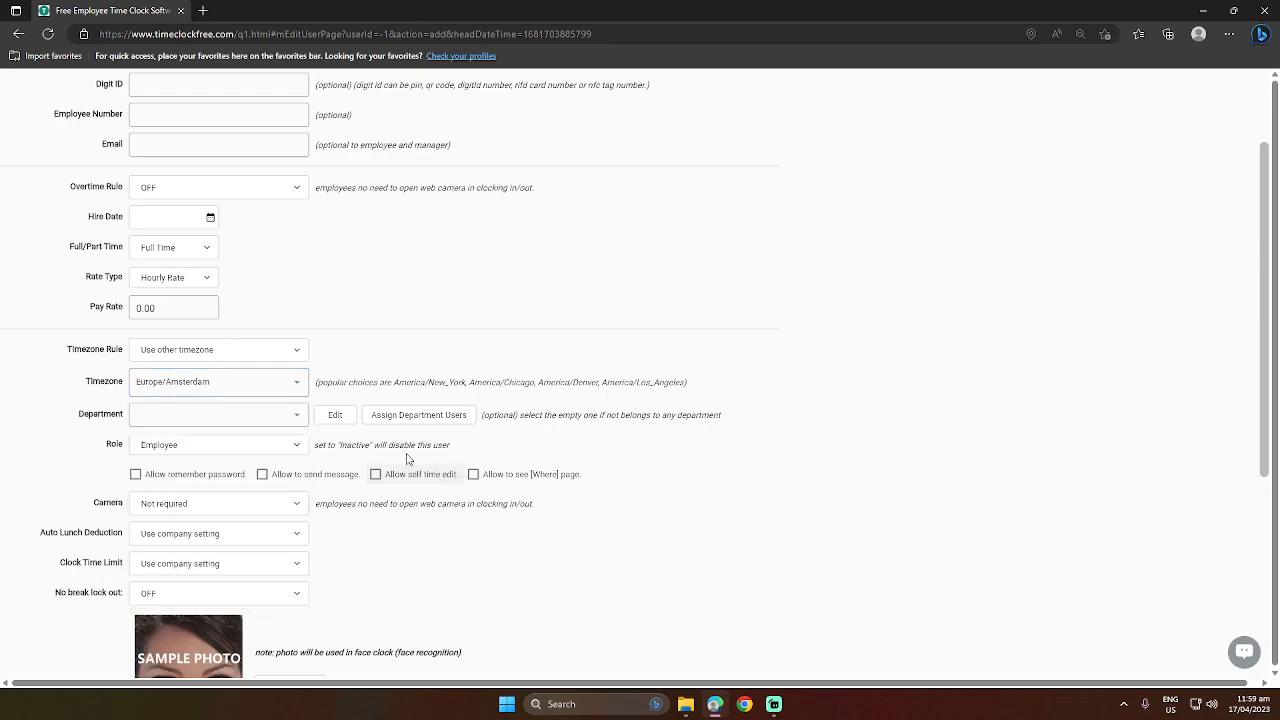
Assign the new user to Department 01 and set the role to Manager
left_click(288, 416)
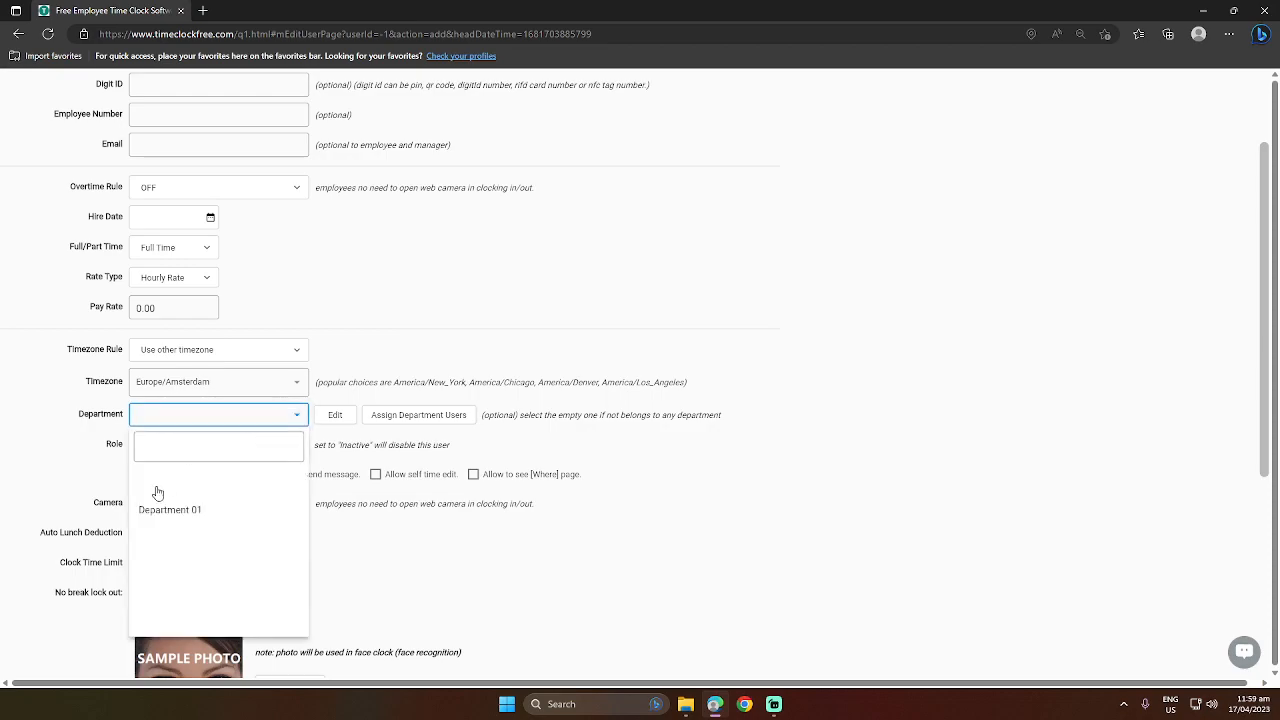
left_click(163, 516)
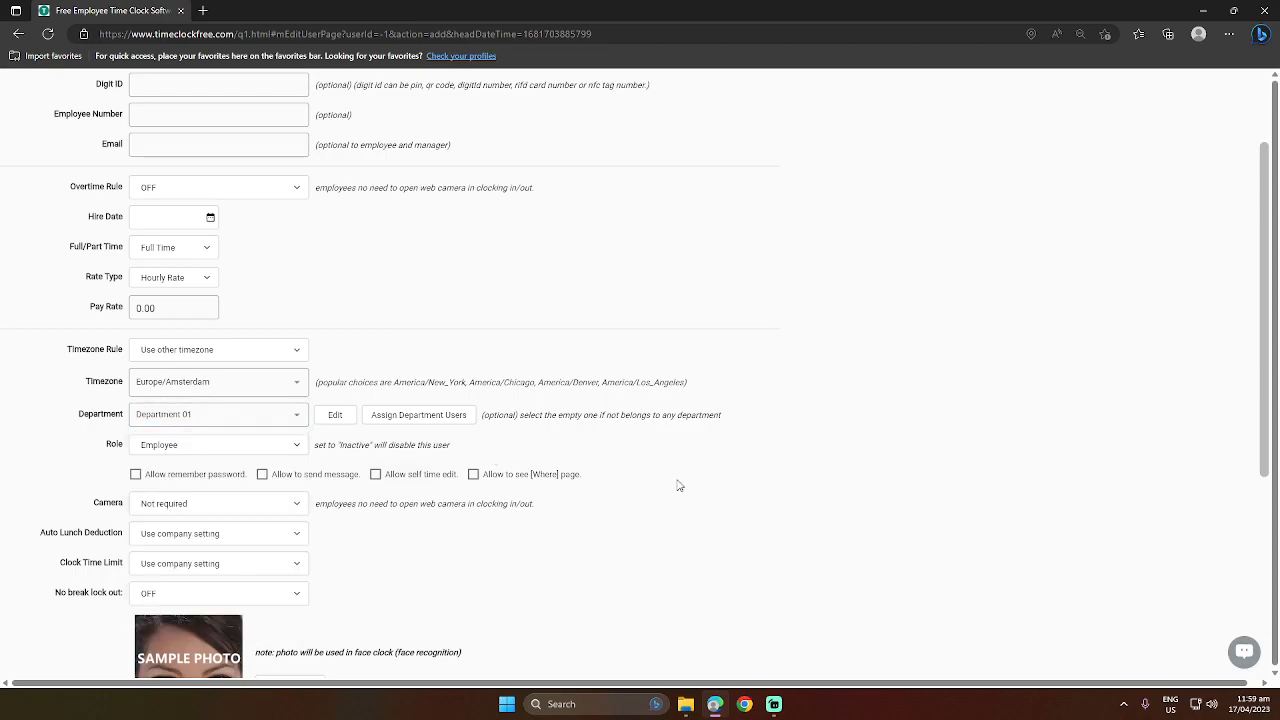
left_click(222, 452)
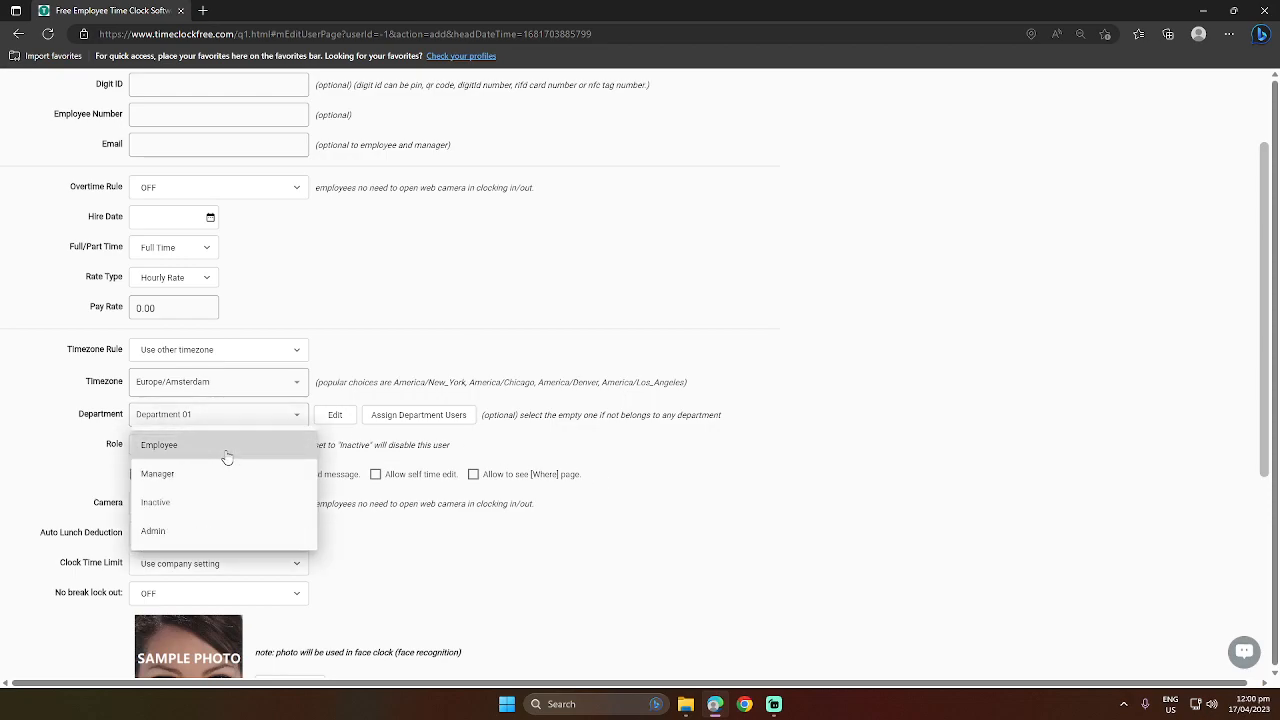
left_click(229, 473)
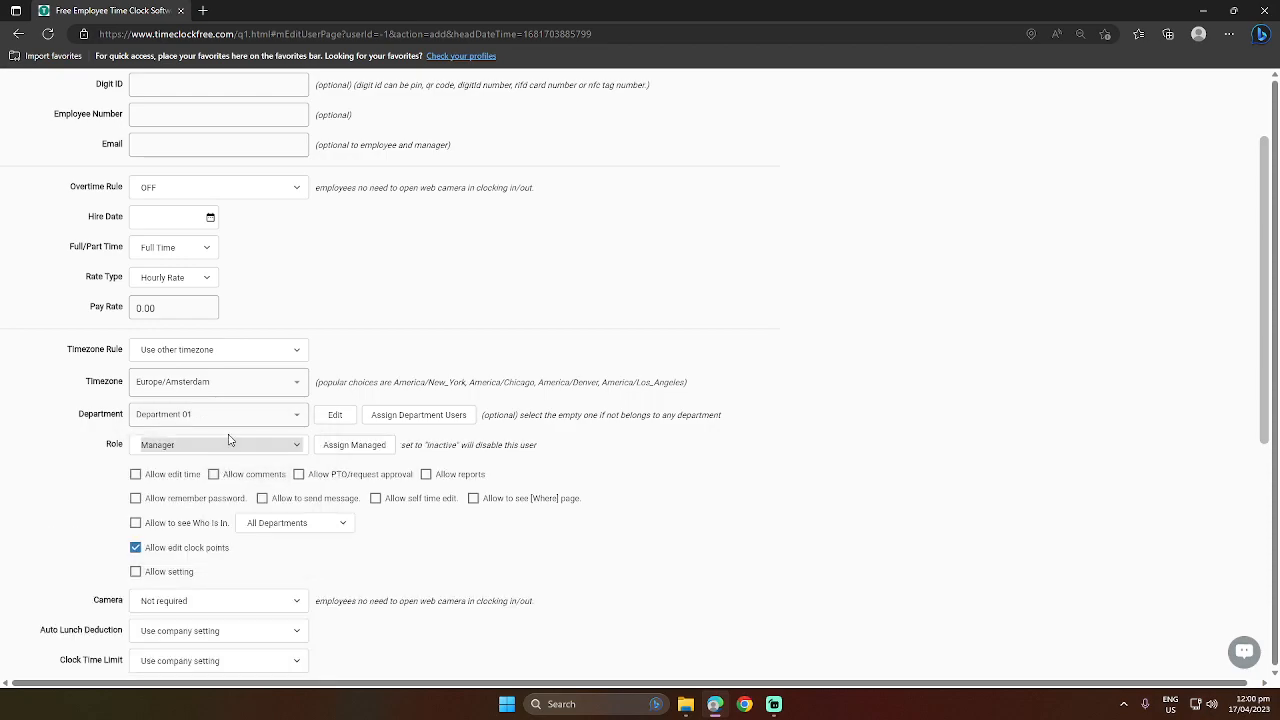
Try the Inactive and Admin roles for the new user and return the role to Manager
left_click(228, 440)
left_click(177, 480)
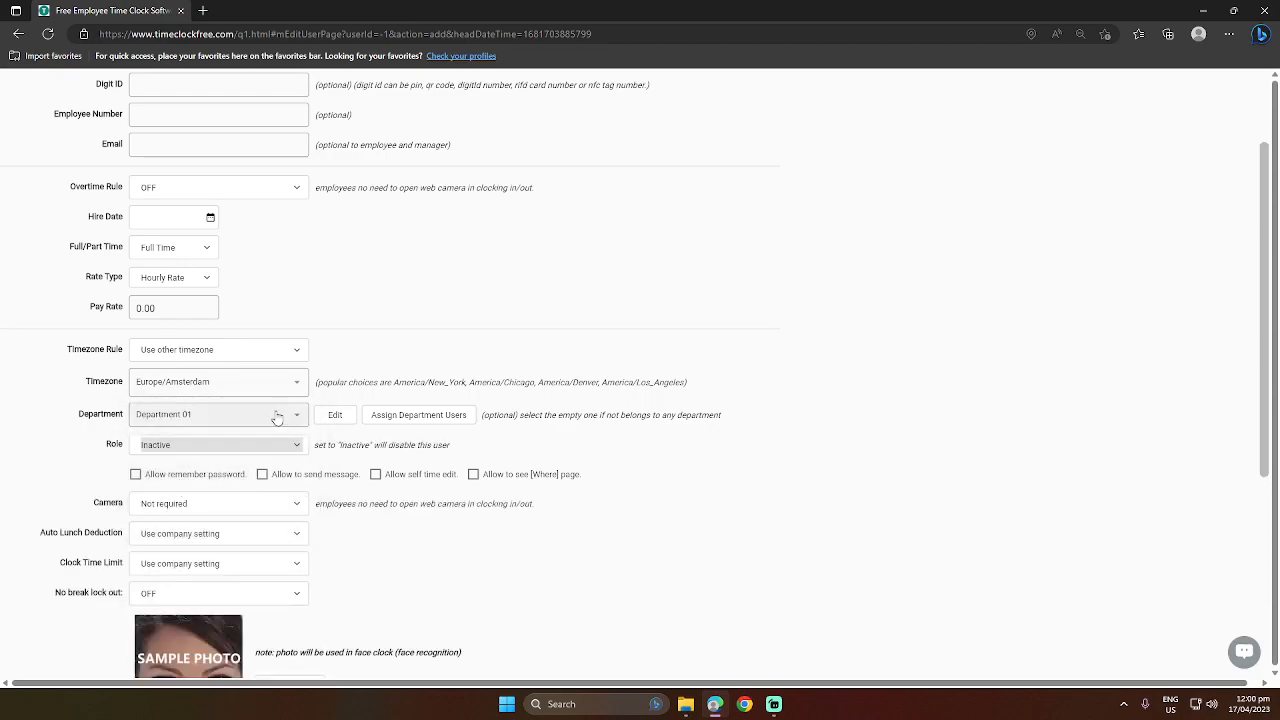
left_click(272, 444)
left_click(180, 480)
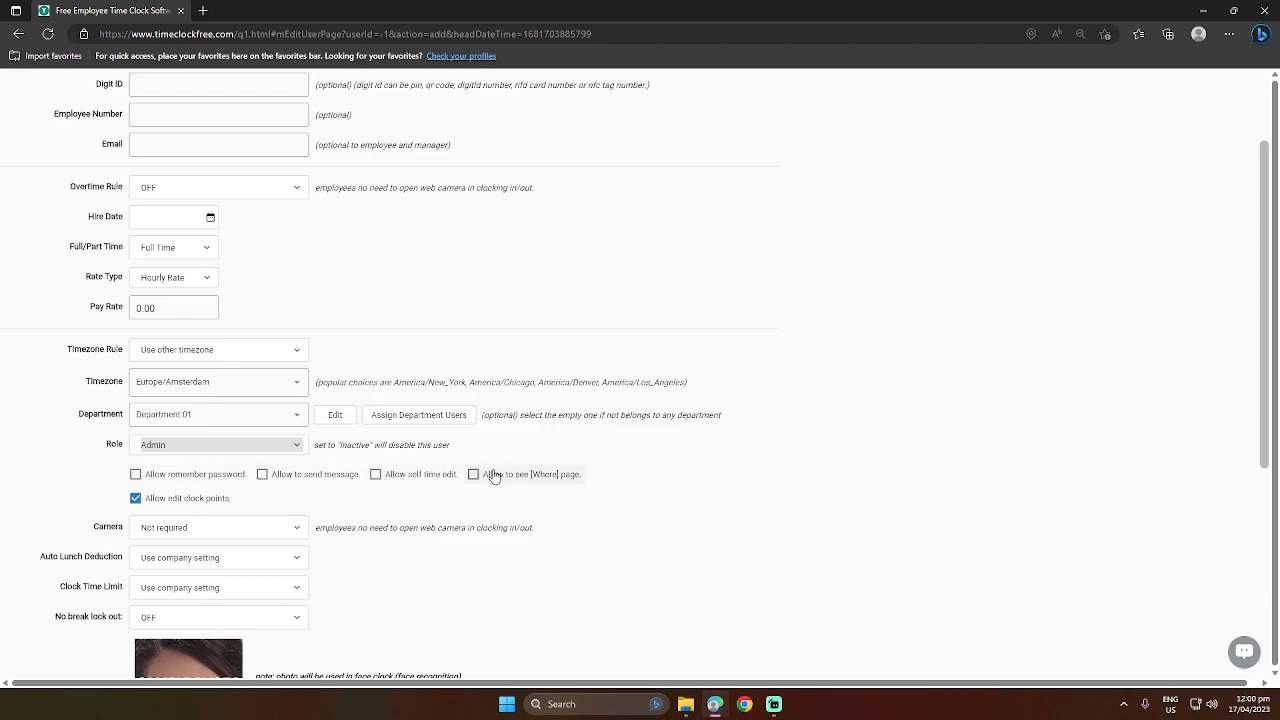
left_click(276, 449)
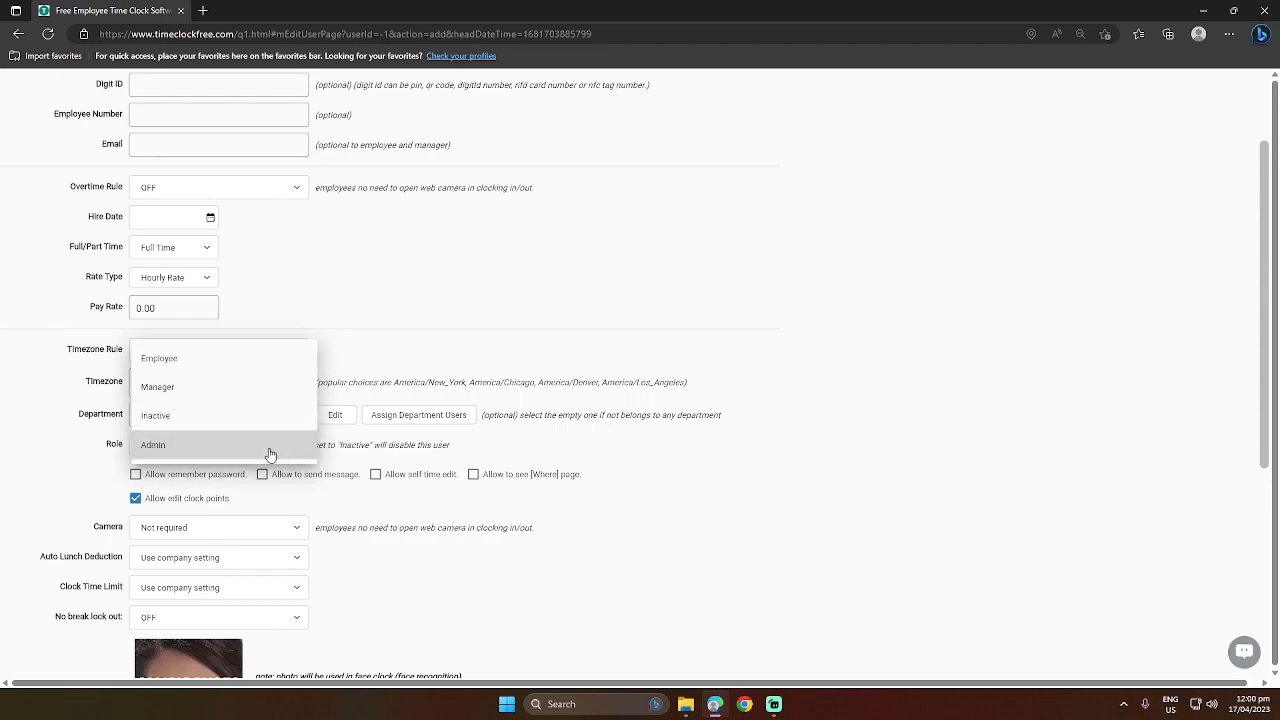
left_click(170, 388)
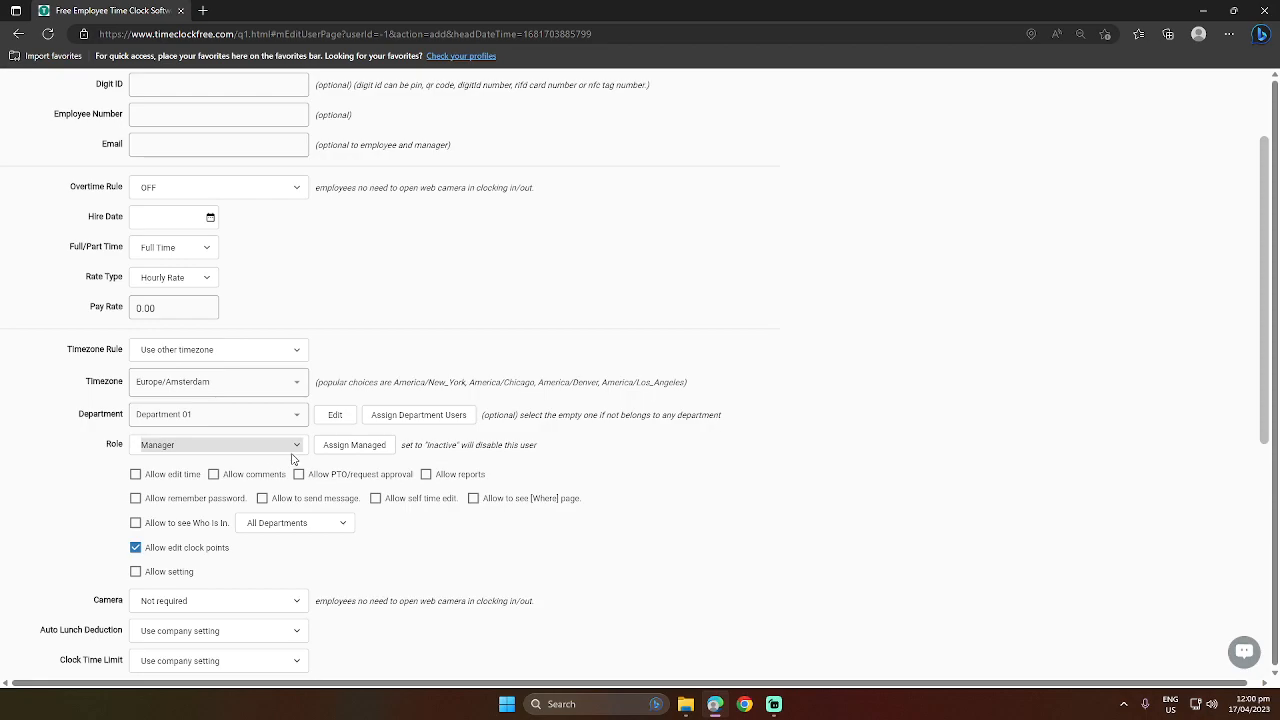
Set the new user's Camera requirement to All required, trying Use company setting first
scroll(284, 459, "down", 1)
scroll(284, 459, "down", 2)
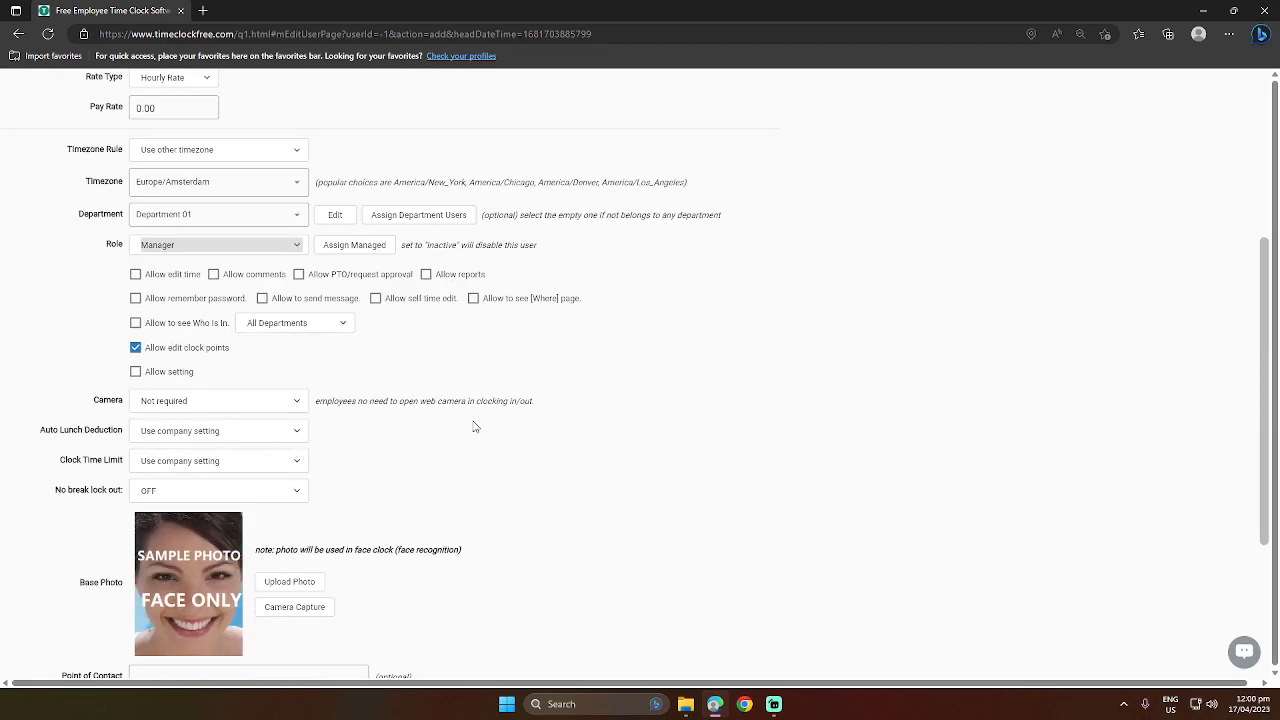
scroll(351, 371, "down", 1)
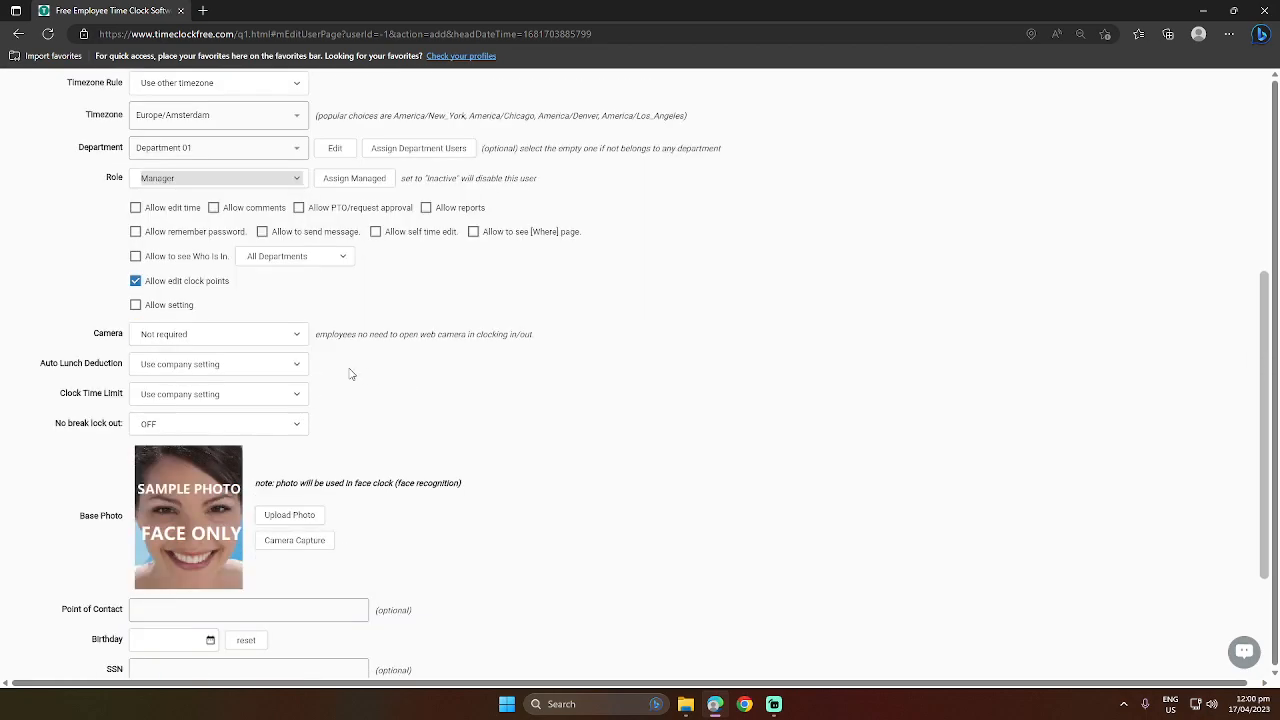
left_click(241, 342)
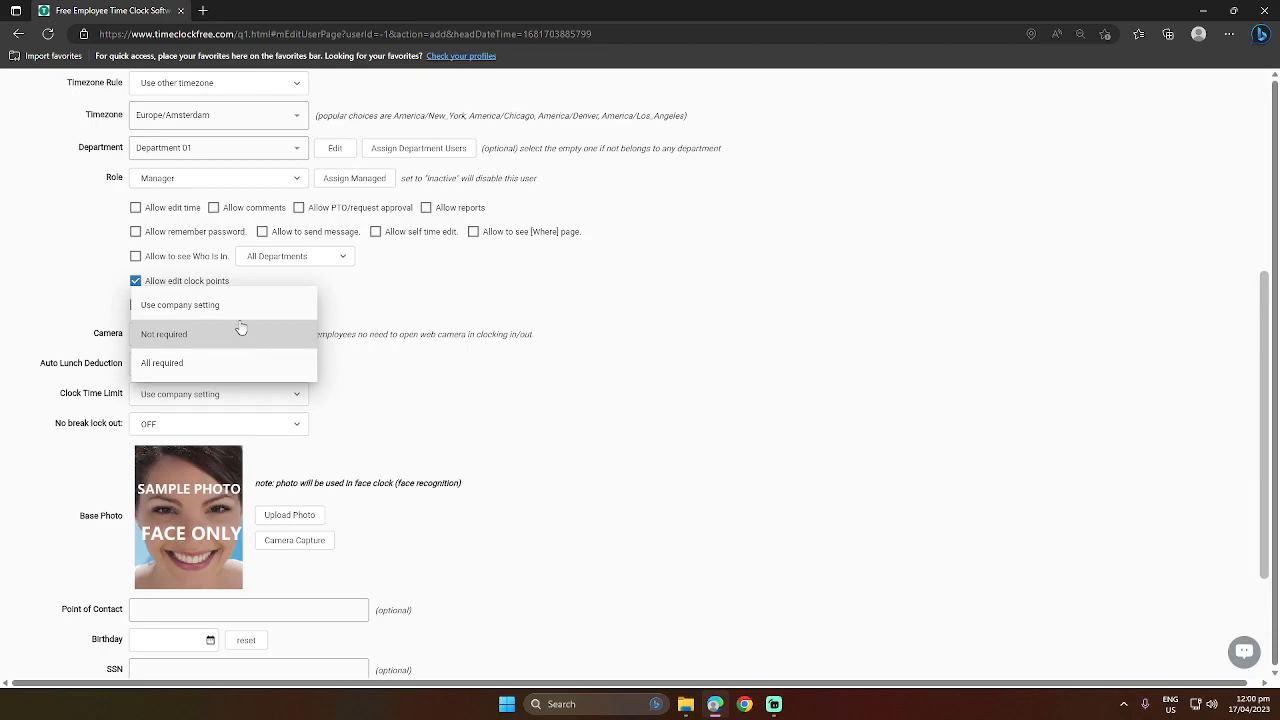
left_click(242, 310)
left_click(243, 338)
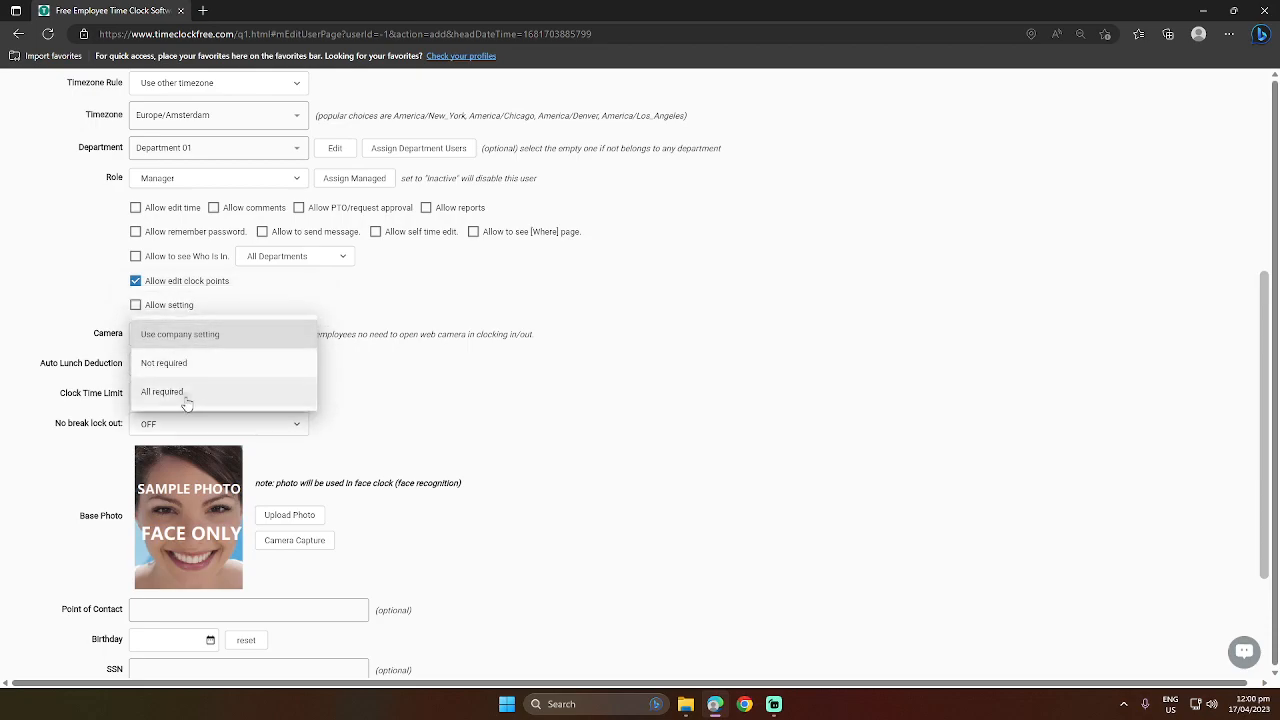
left_click(190, 392)
left_click(257, 334)
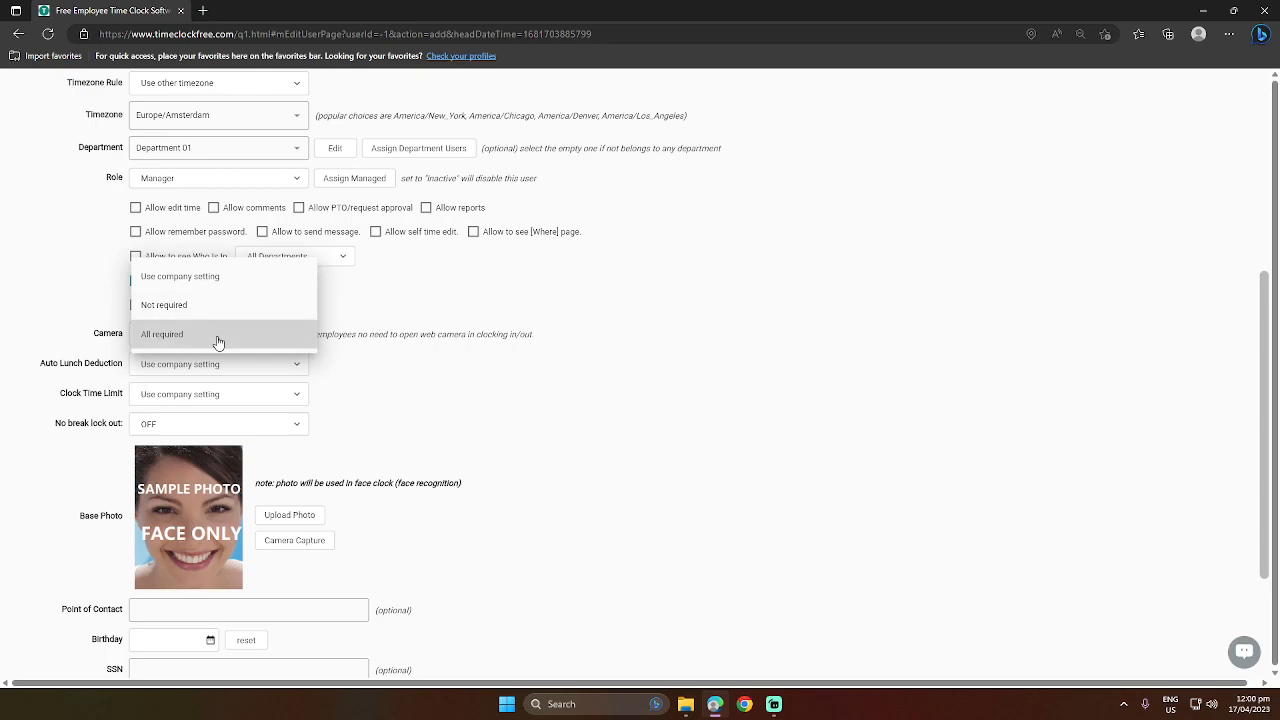
left_click(500, 335)
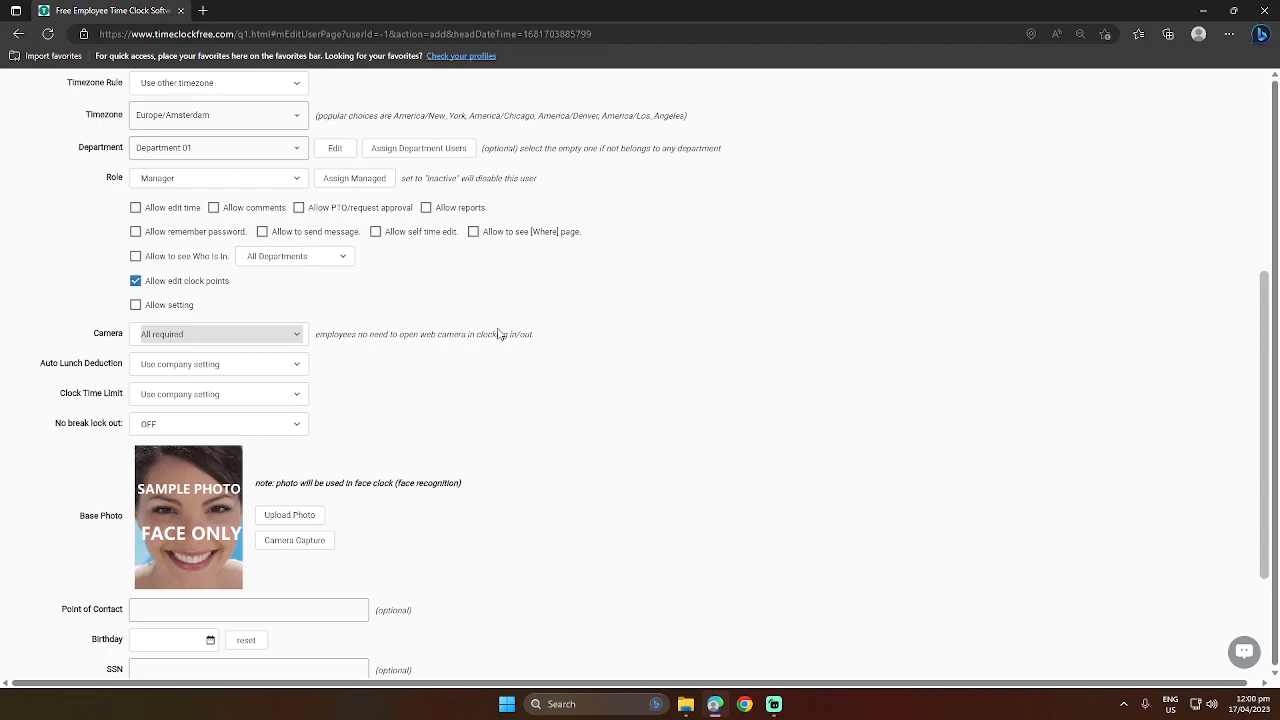
Set Auto Lunch Deduction to YES for the new user
scroll(670, 231, "down", 2)
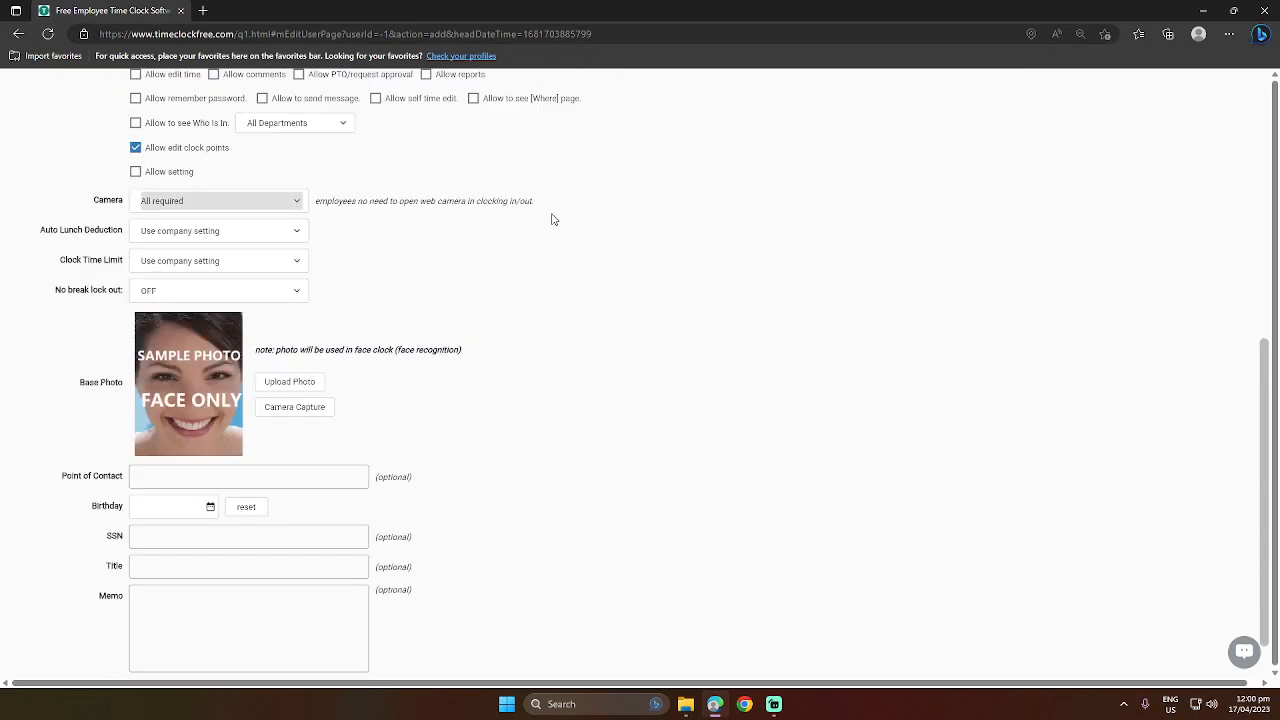
left_click(202, 236)
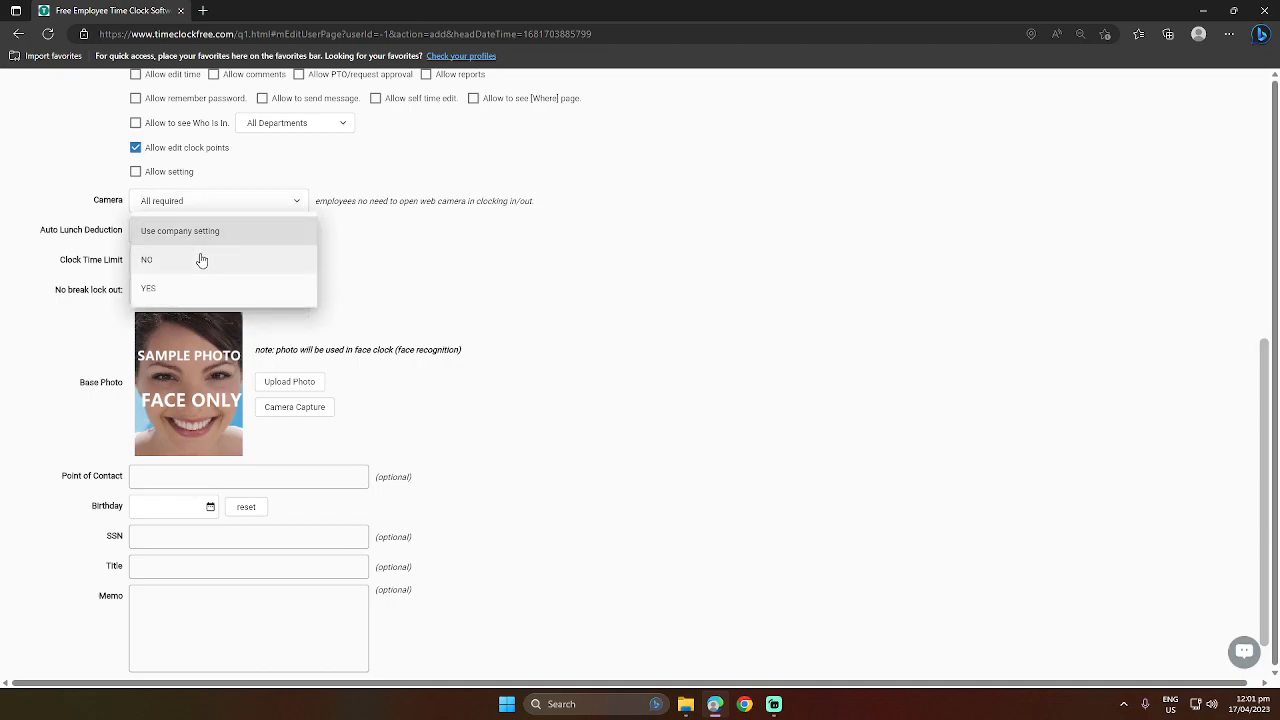
left_click(202, 260)
left_click(206, 236)
left_click(201, 270)
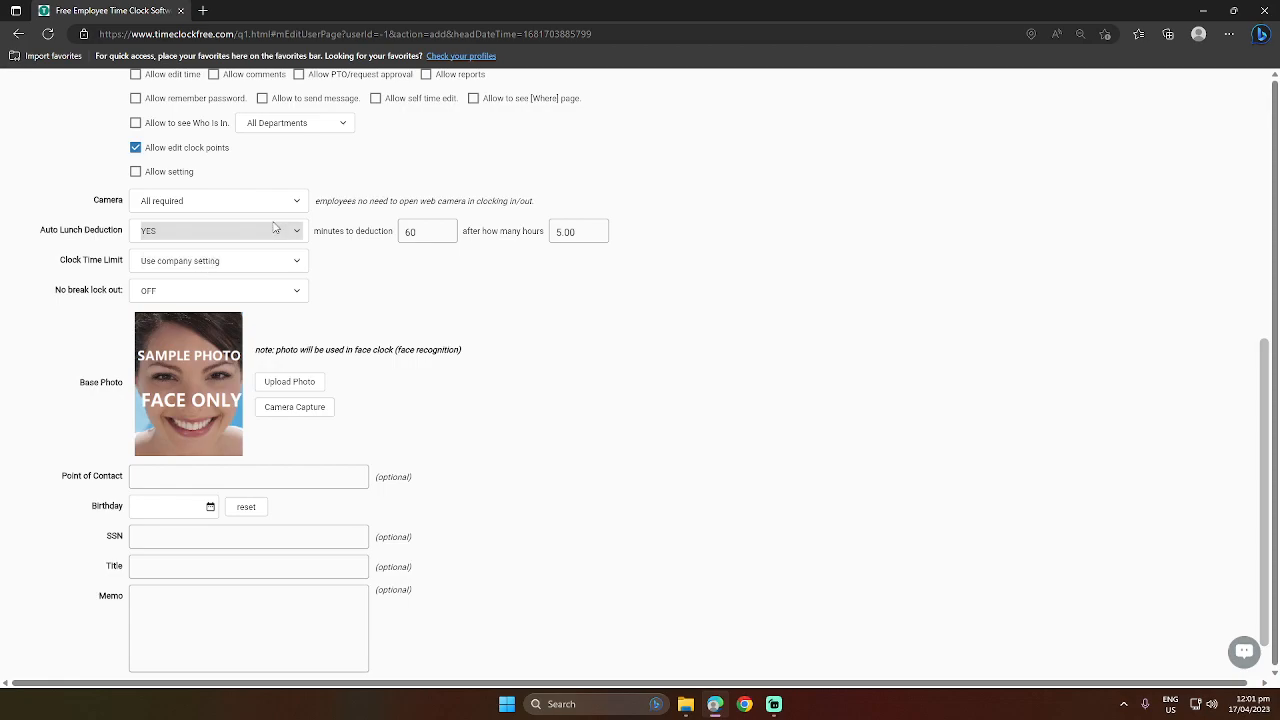
left_click(440, 232)
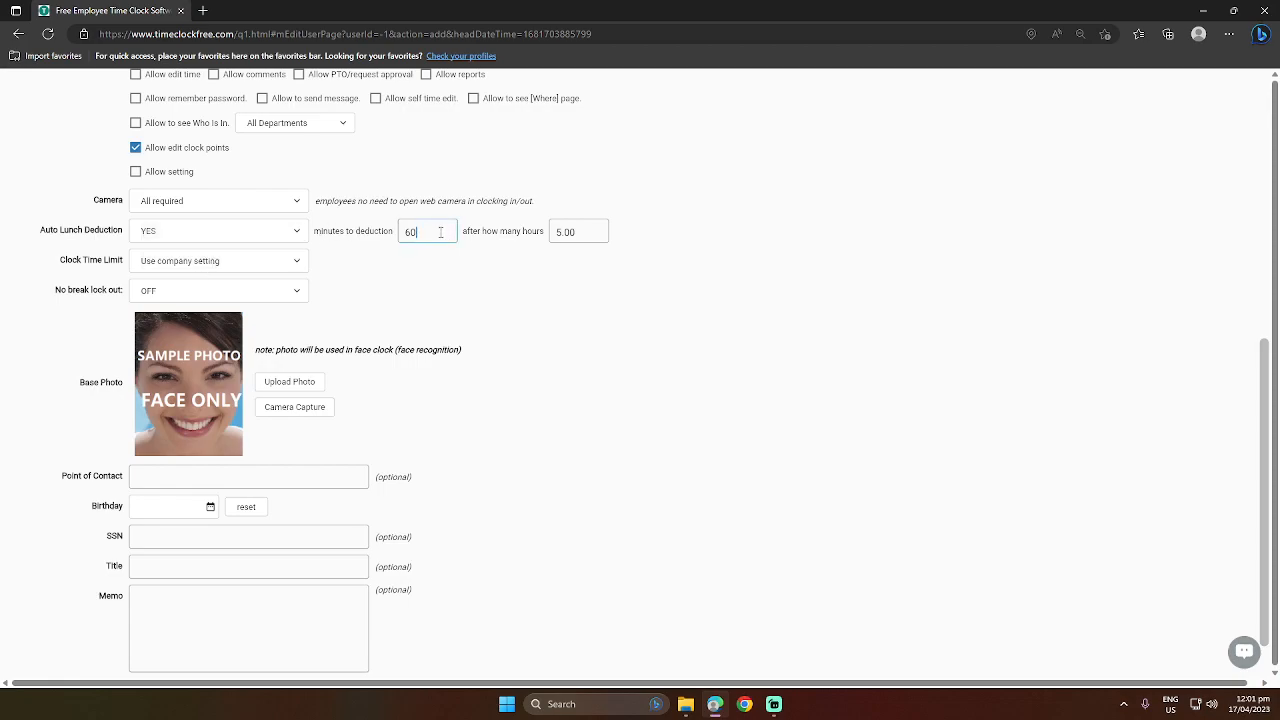
left_click(565, 231)
Set the new user's Clock Time Limit to ON and enable both the early and late time limits
left_click(233, 268)
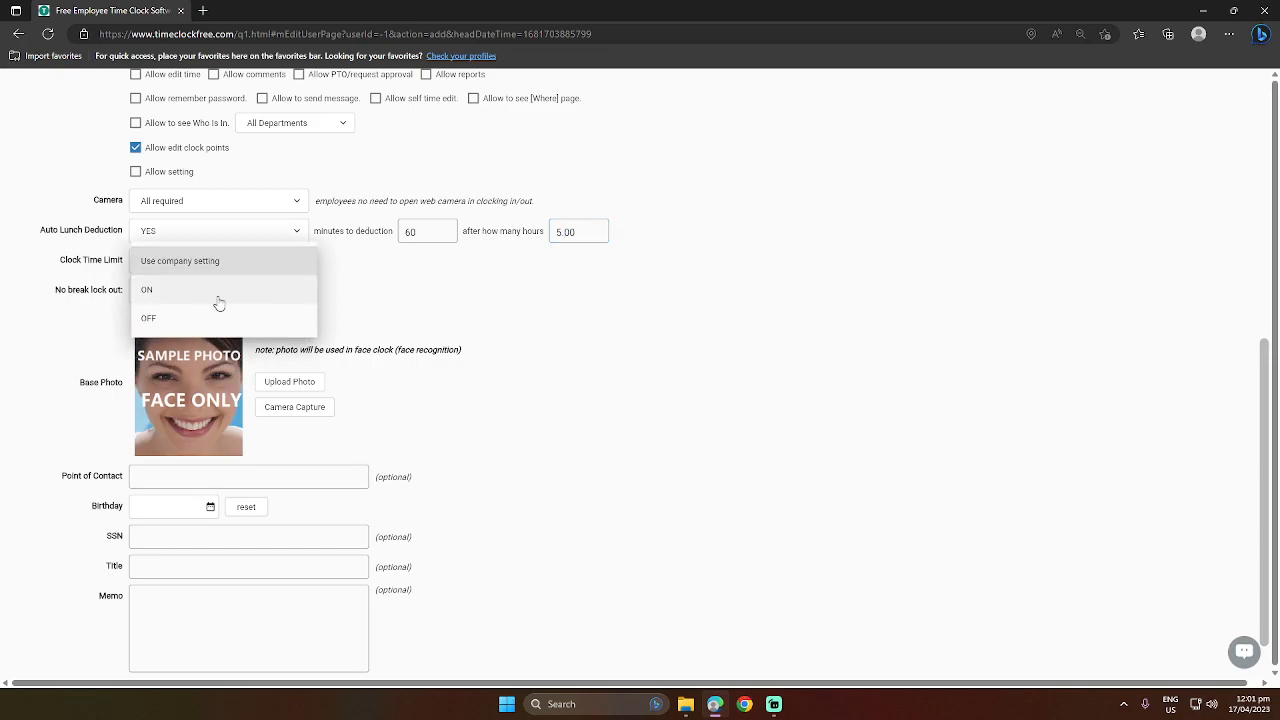
left_click(216, 302)
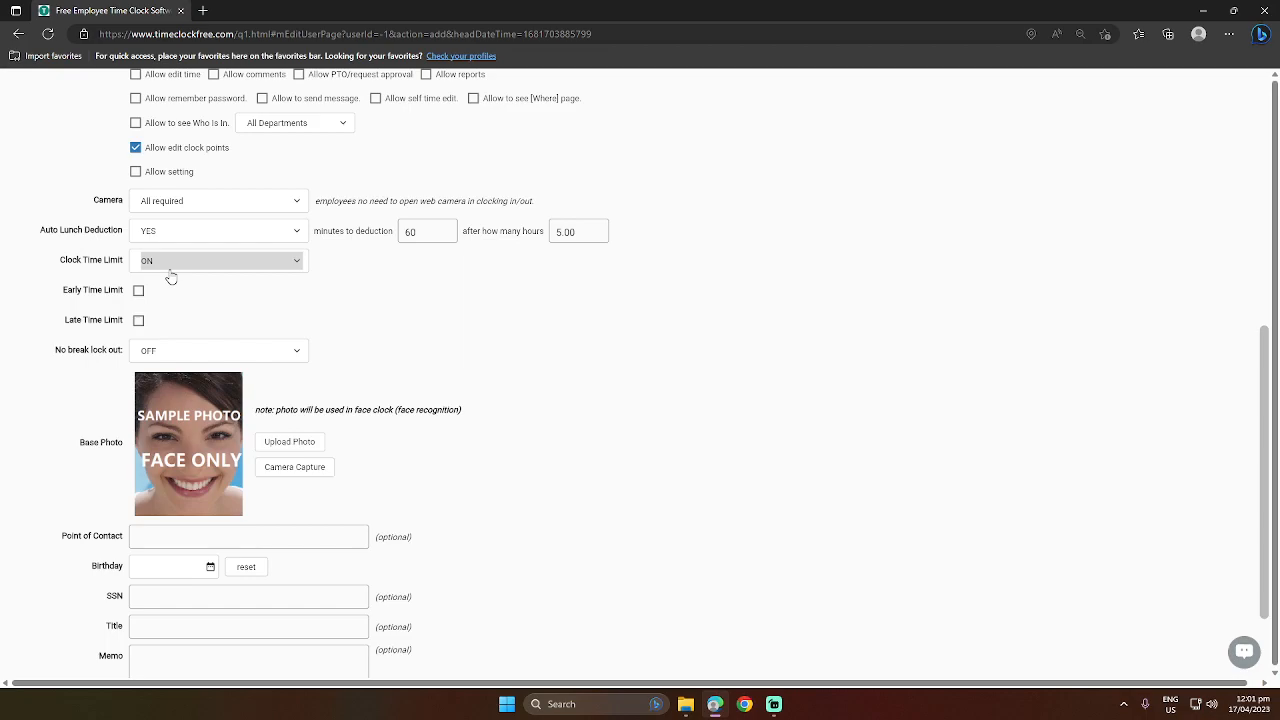
left_click(138, 291)
left_click(138, 321)
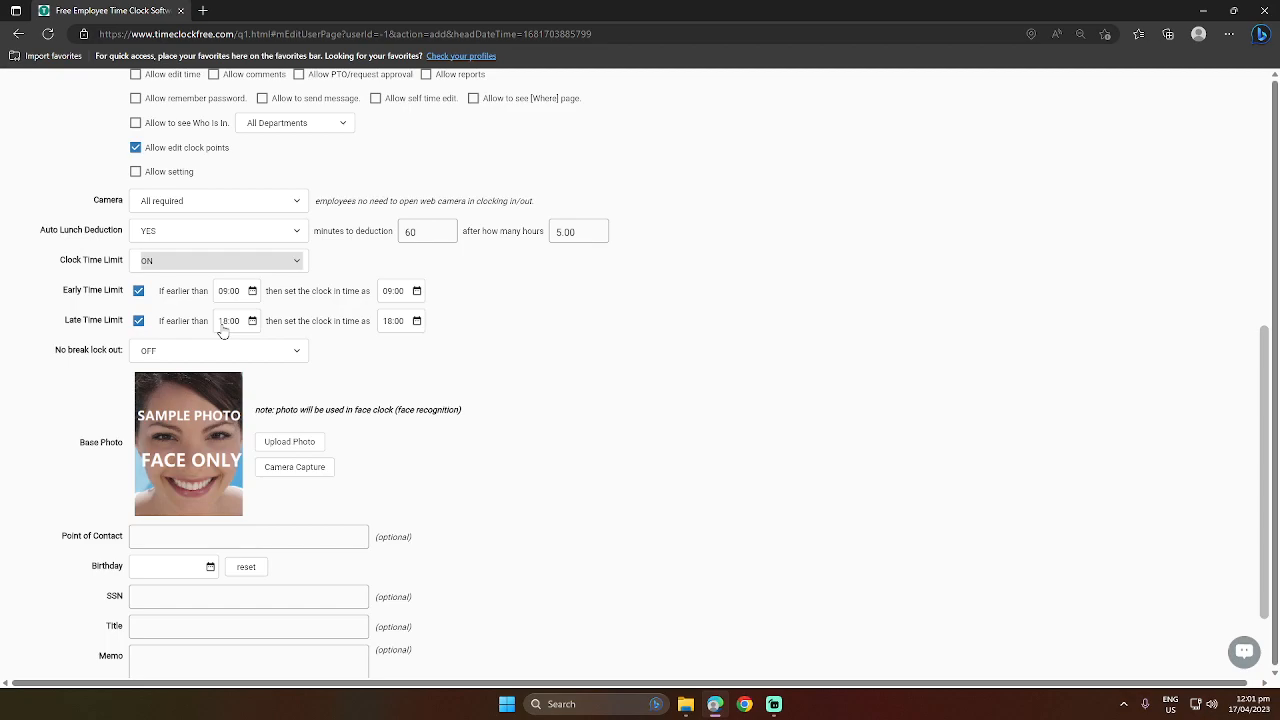
Set the new user's No break lock out option to ON
scroll(420, 407, "down", 1)
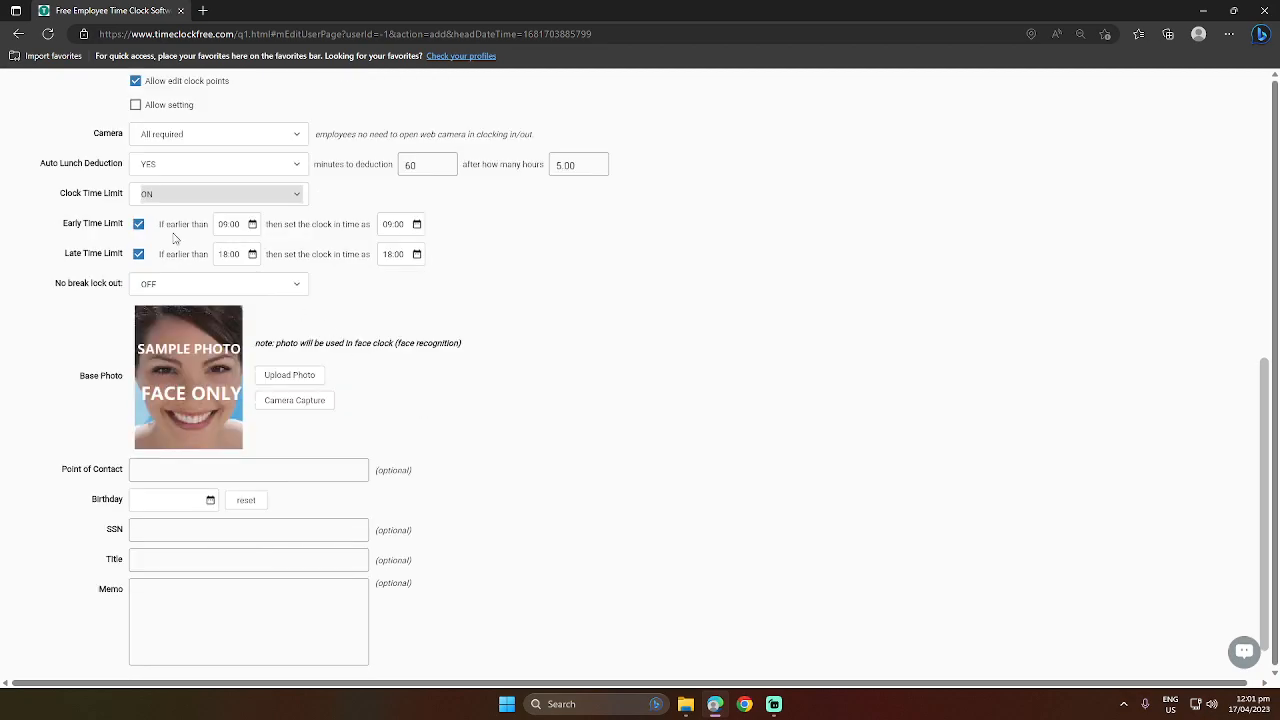
left_click(230, 291)
left_click(218, 310)
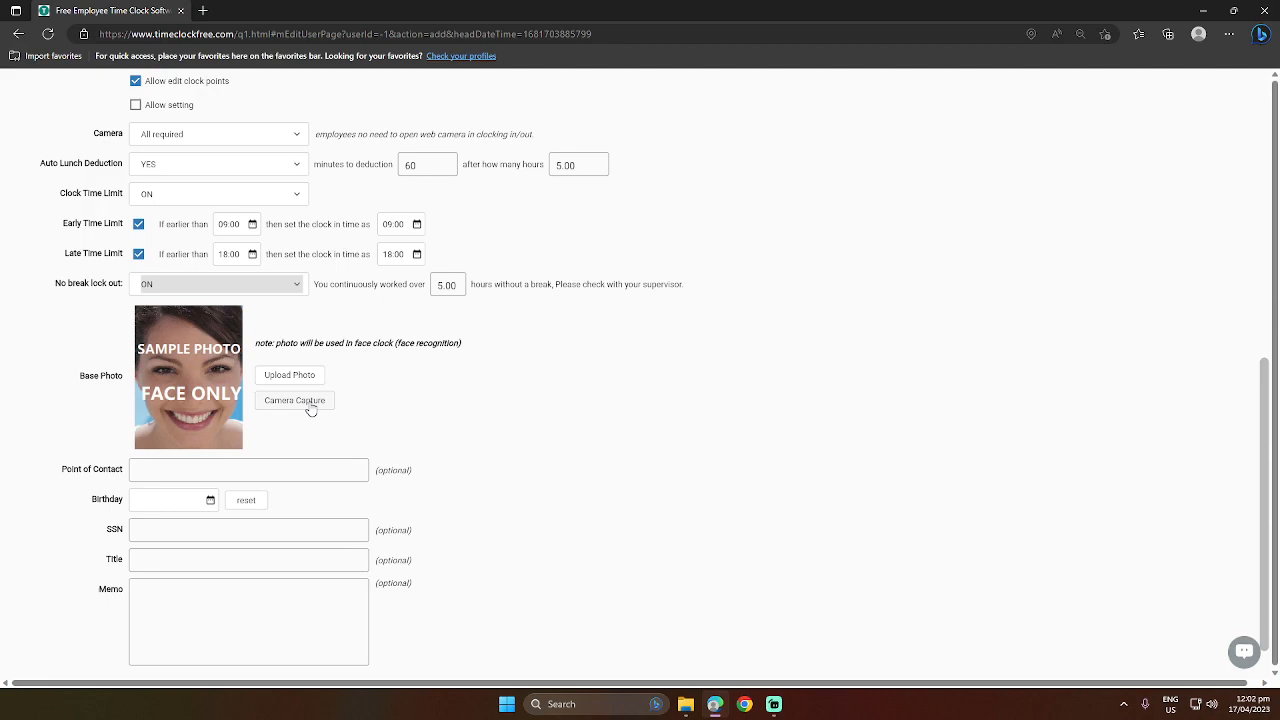
Try to add the user with the full name left empty, and cancel the new user form
scroll(311, 410, "down", 1)
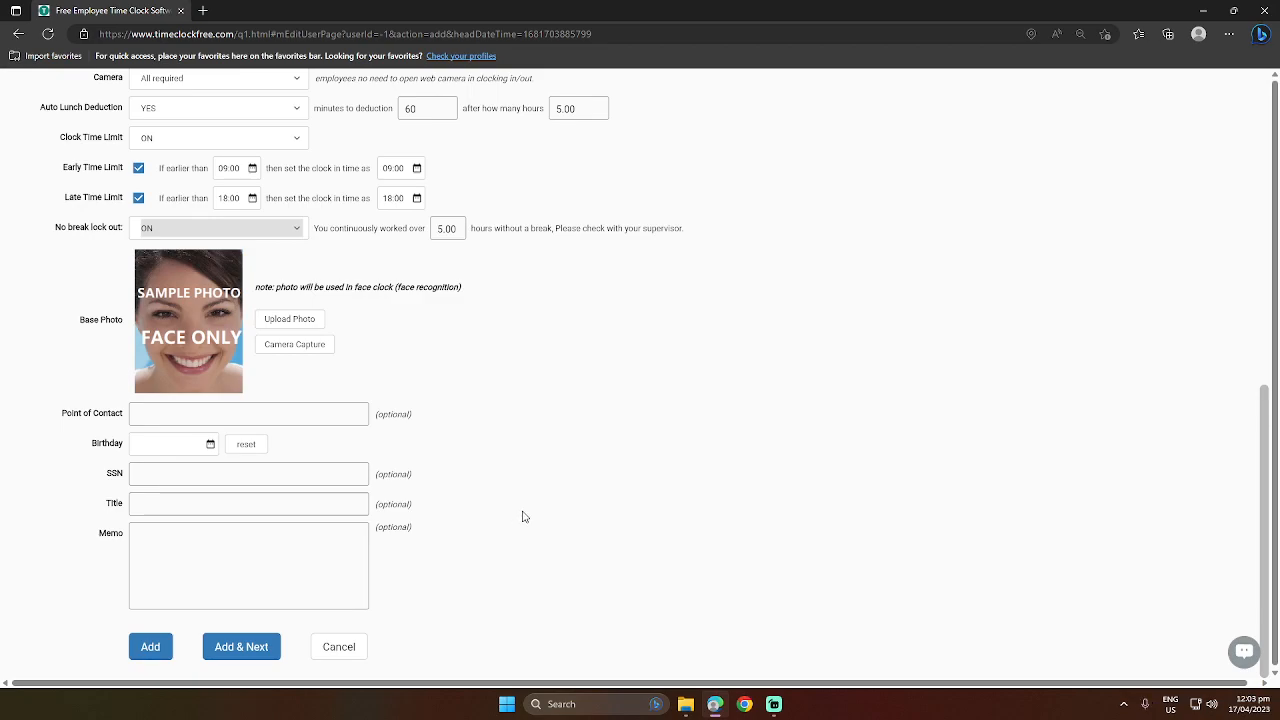
left_click(154, 649)
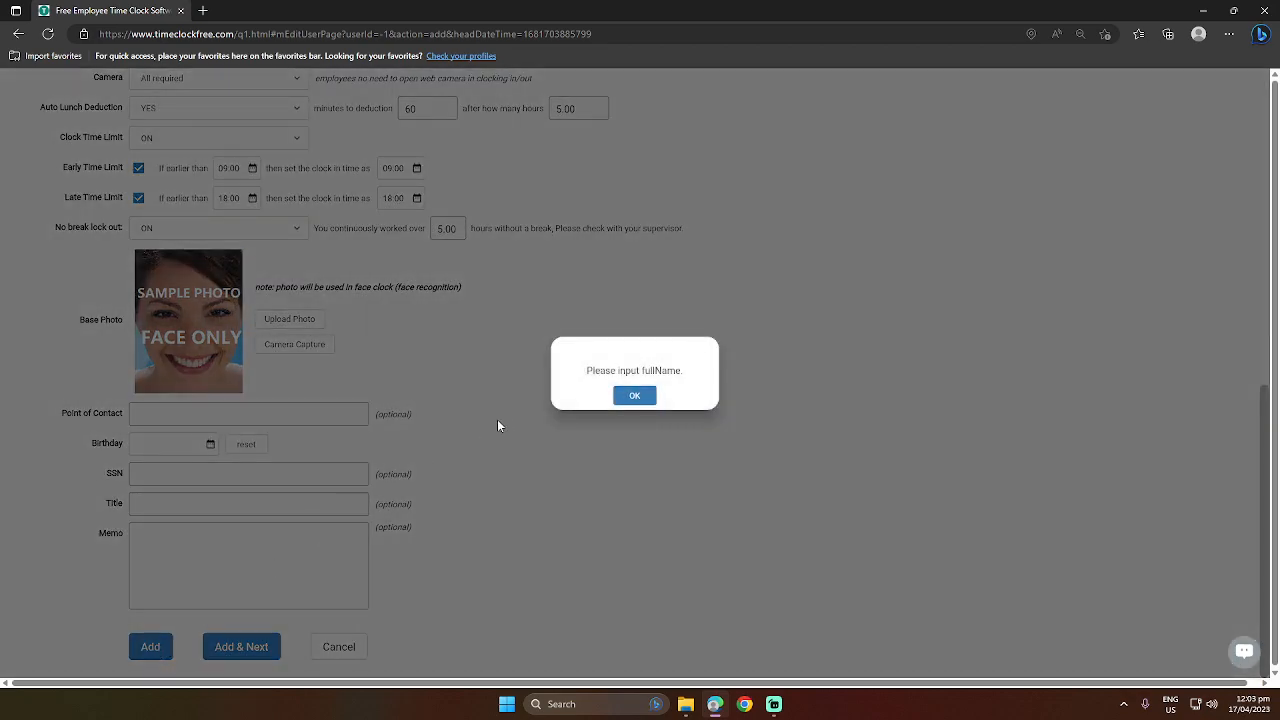
left_click(648, 395)
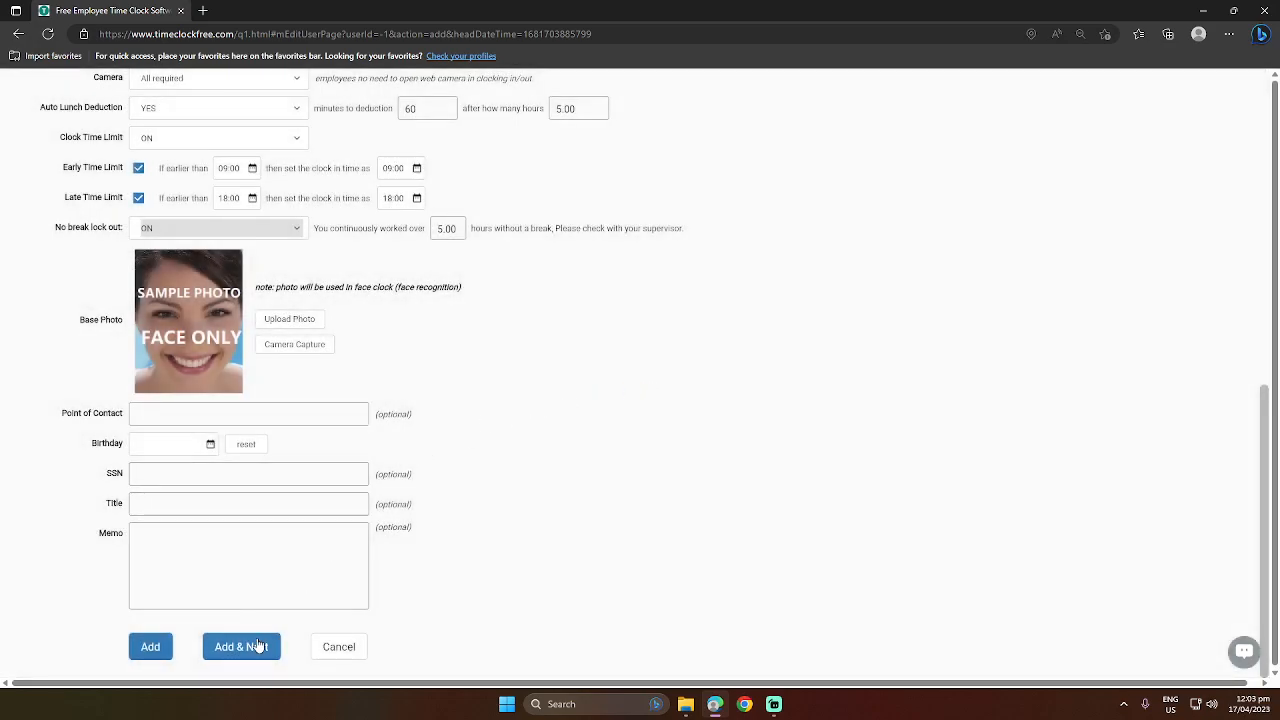
scroll(258, 646, "up", 6)
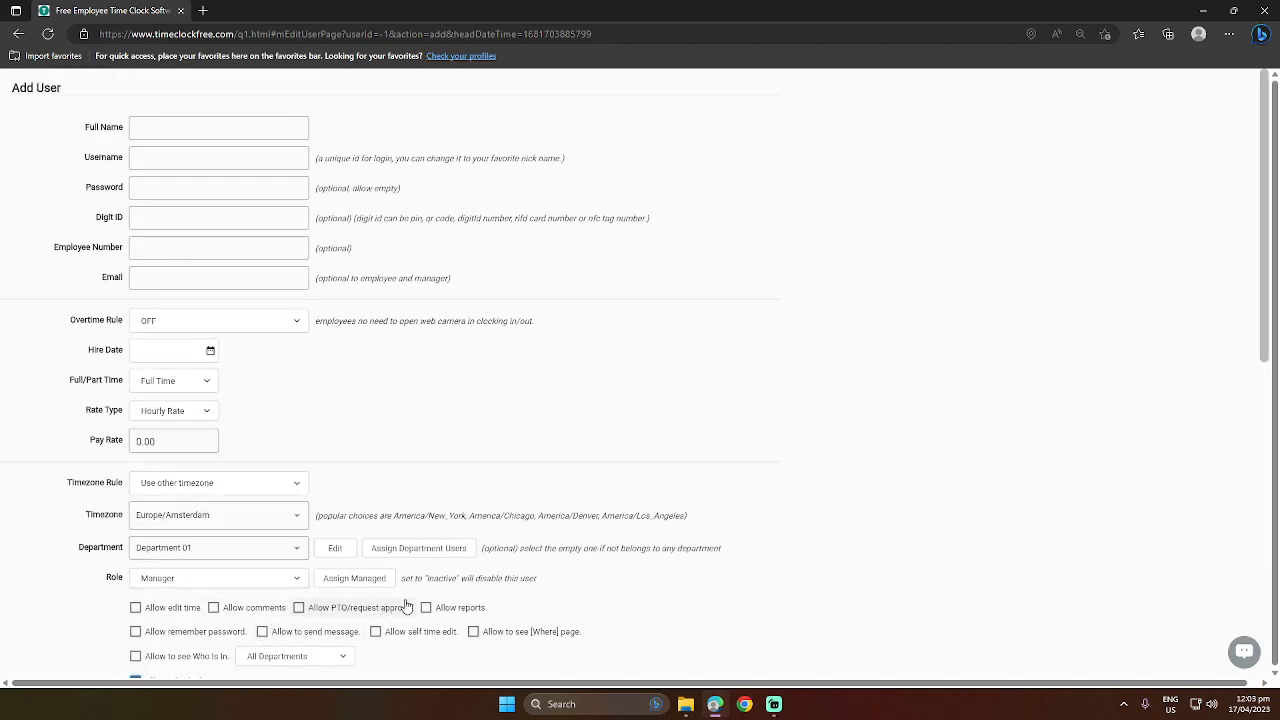
scroll(385, 610, "down", 6)
left_click(340, 645)
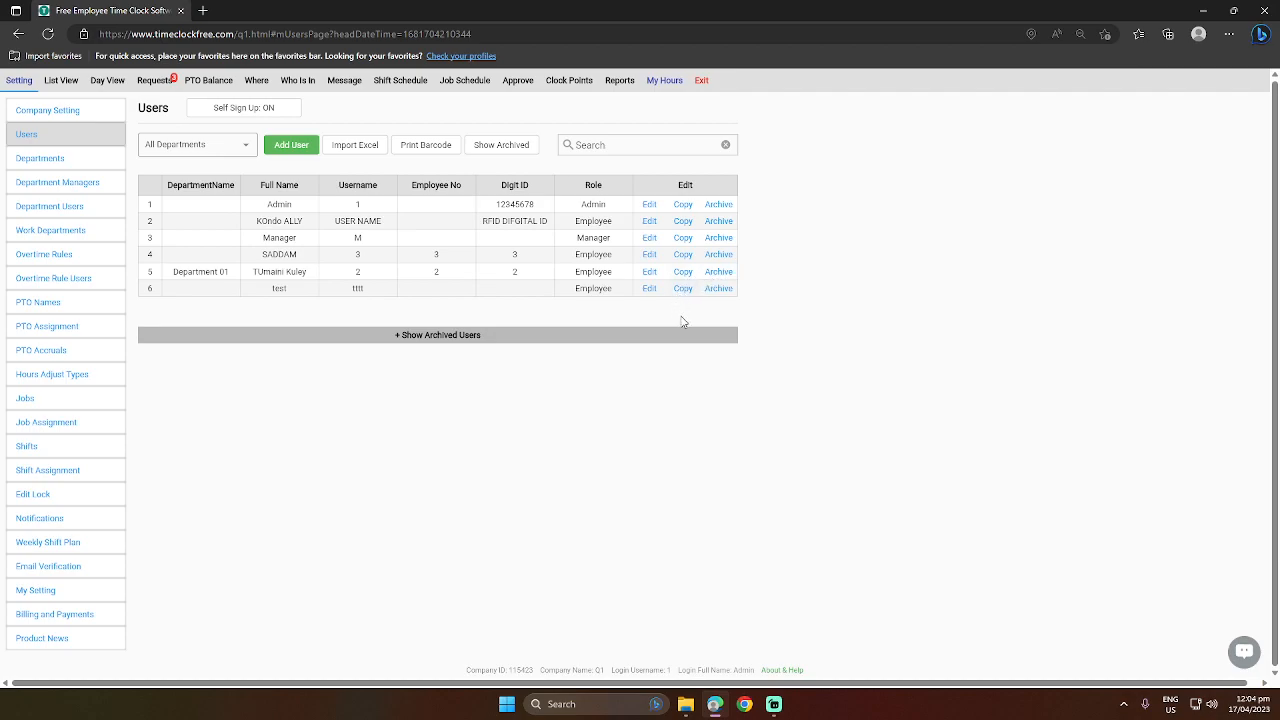
Show the archived users and generate 2D QR codes of the digit IDs for all employees in all departments
left_click(428, 340)
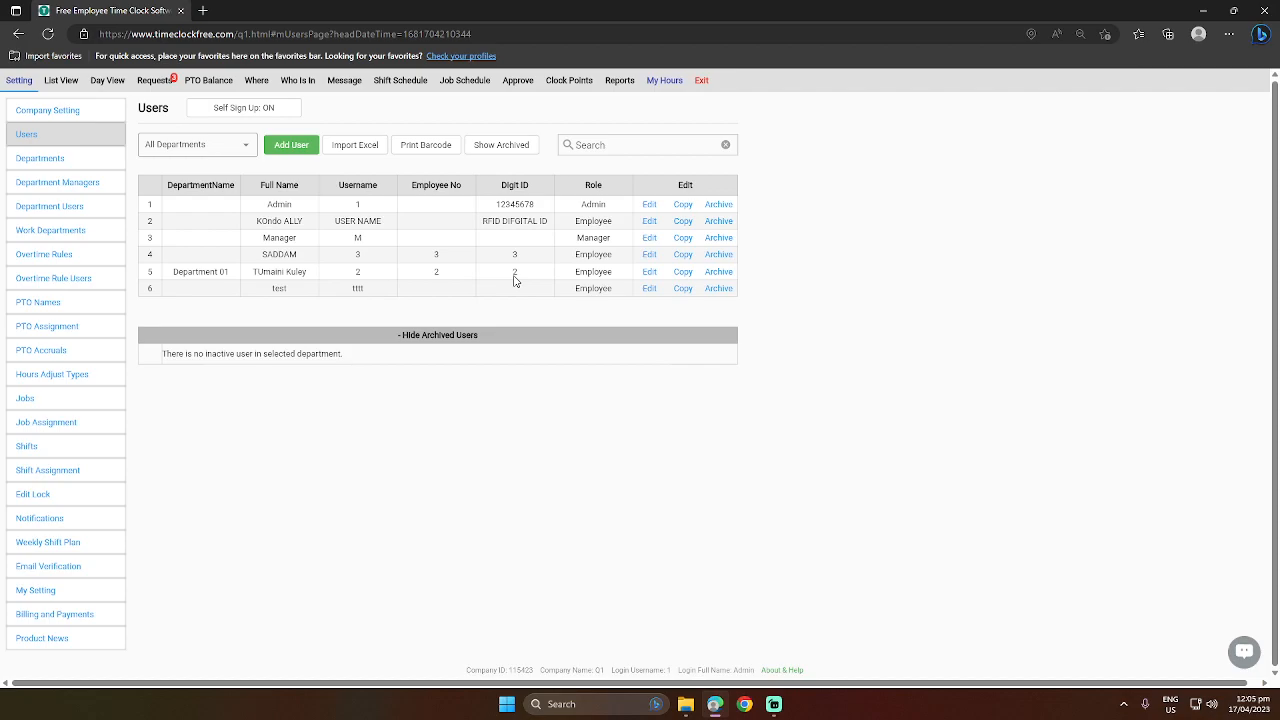
left_click(428, 145)
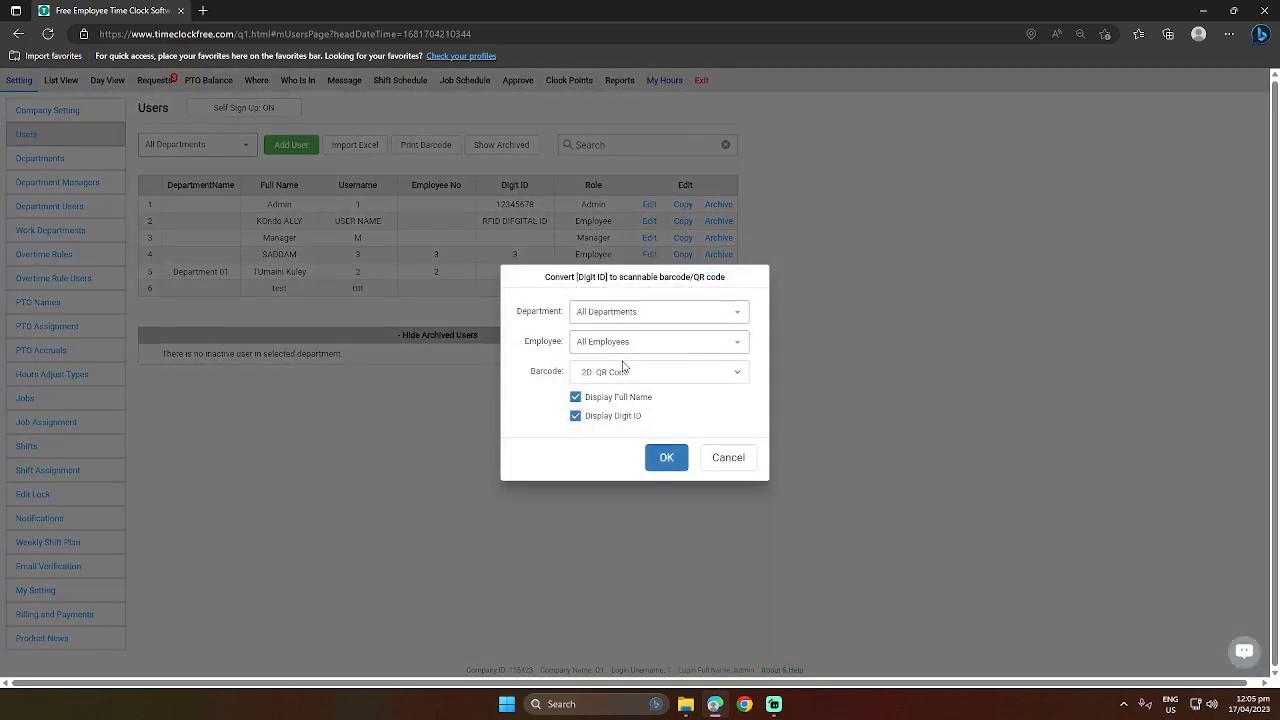
left_click(615, 370)
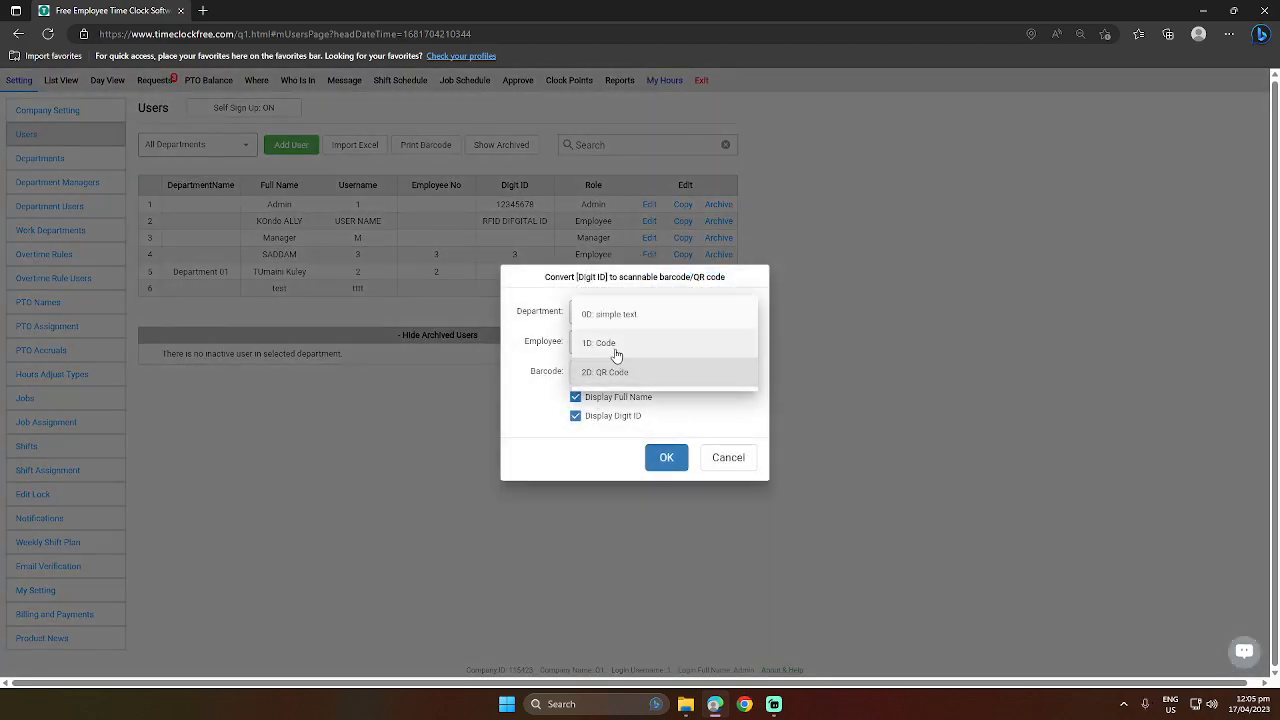
left_click(622, 374)
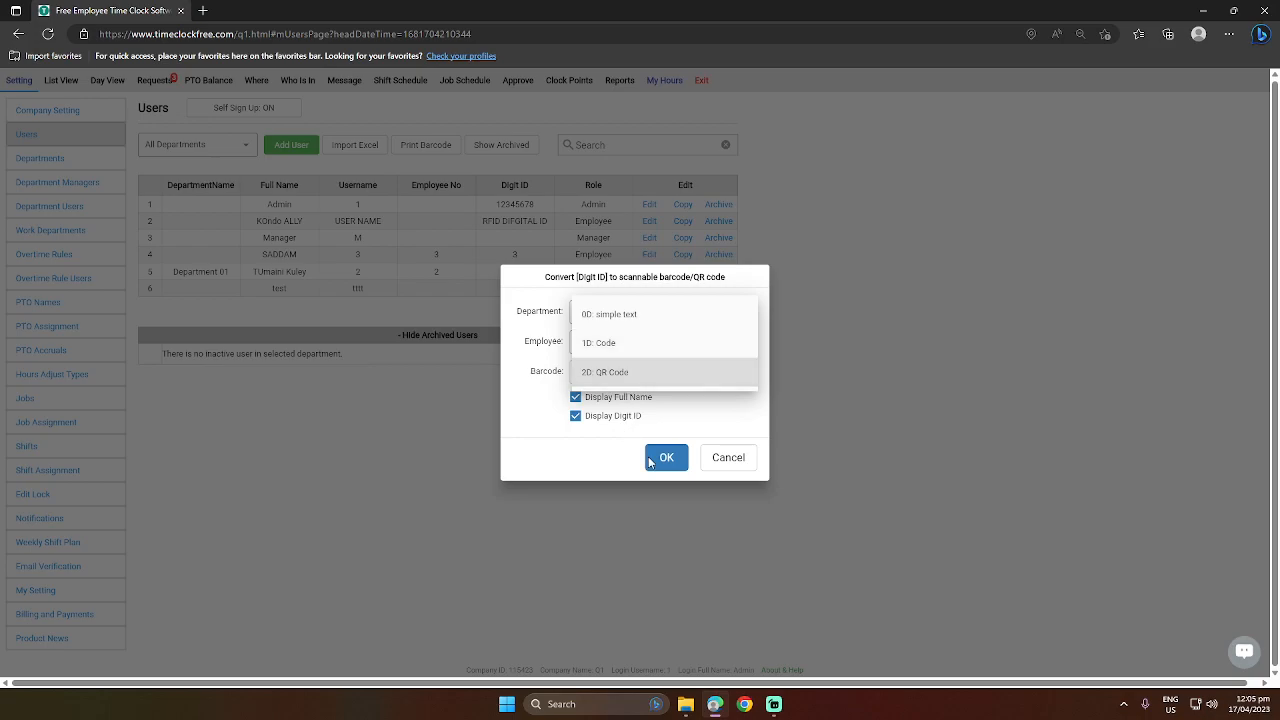
left_click(675, 457)
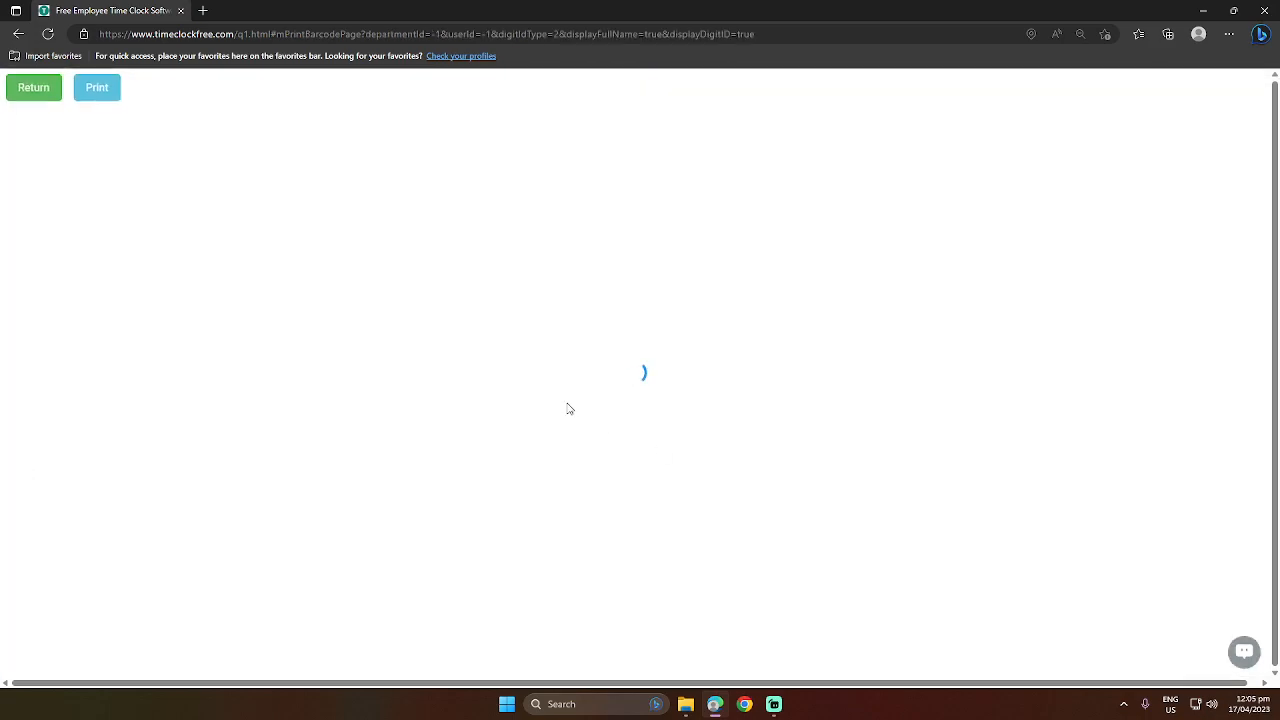